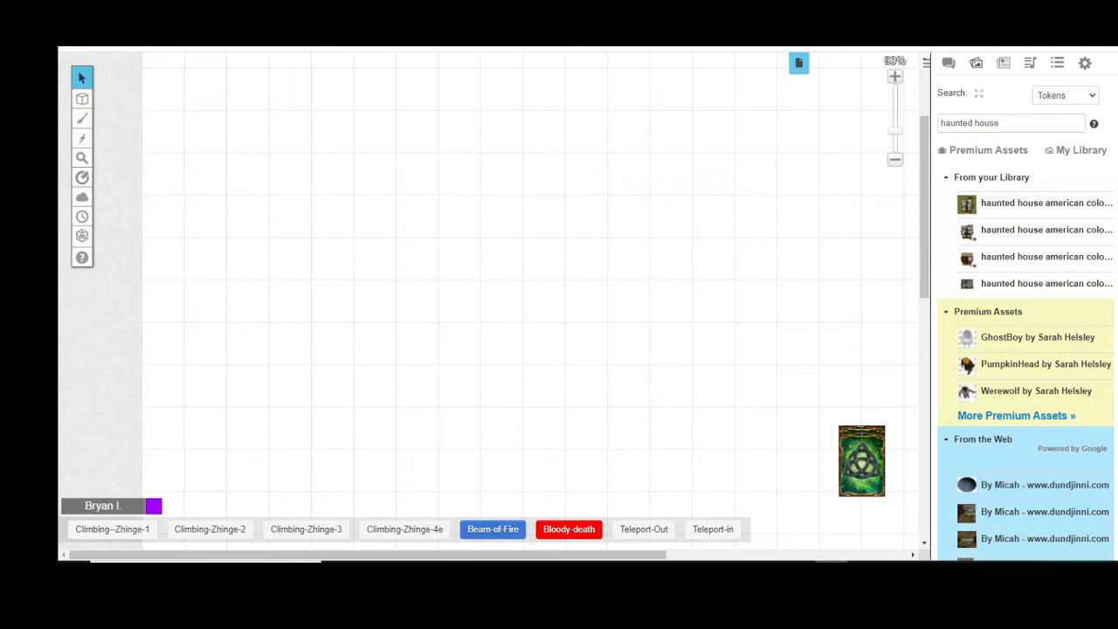
Open the page settings of the untitled page listed after Dwarven Vault
left_click(798, 62)
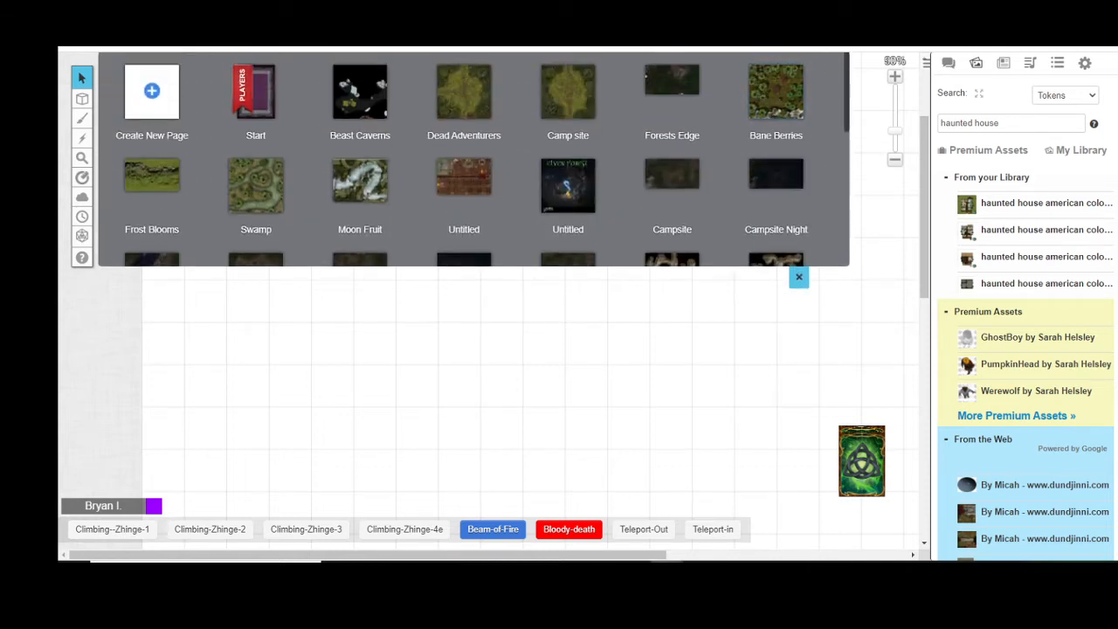
scroll(473, 159, "down", 3)
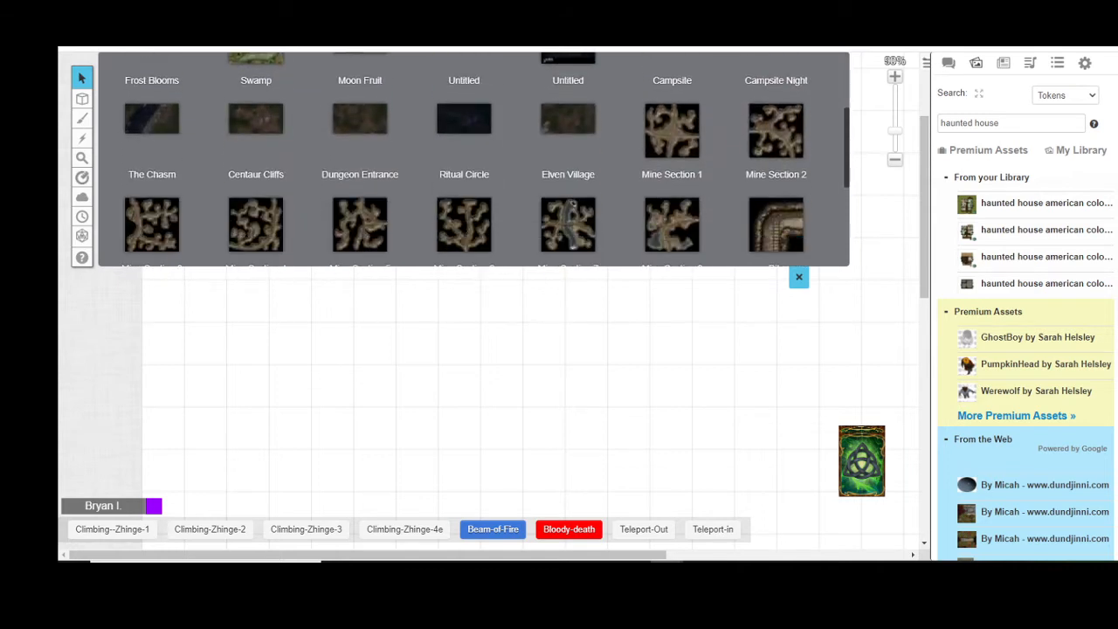
scroll(473, 159, "down", 2)
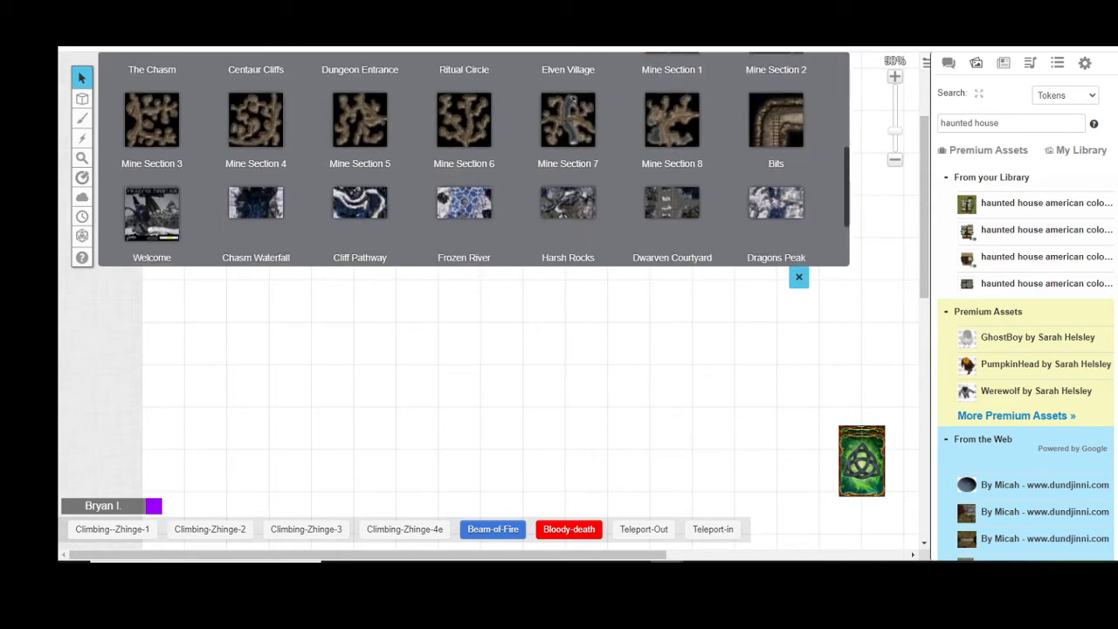
scroll(474, 159, "down", 2)
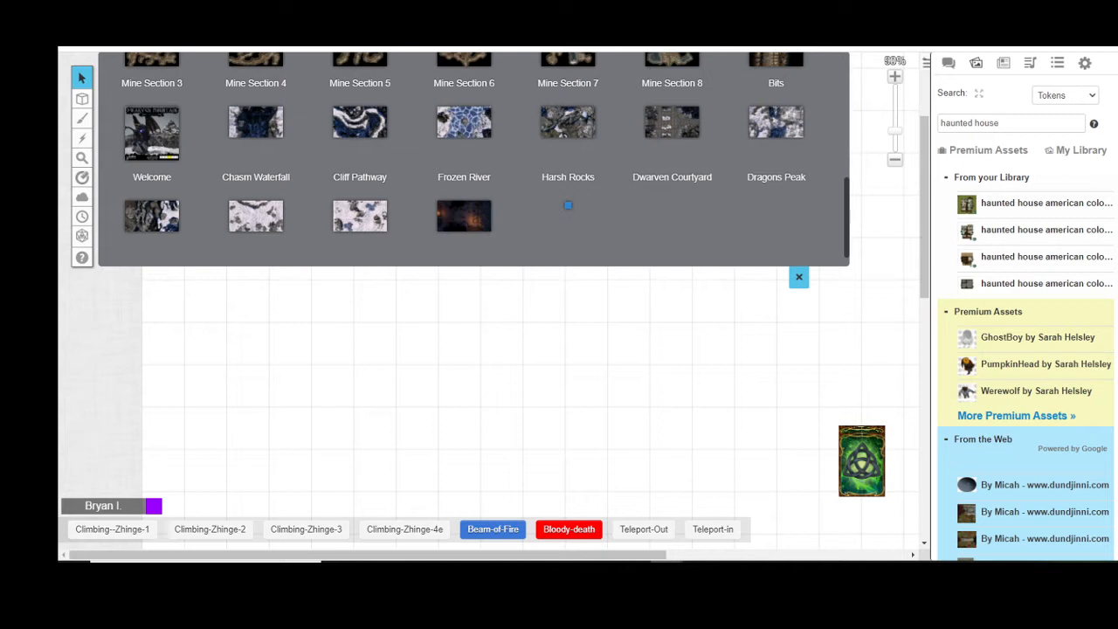
scroll(474, 158, "down", 1)
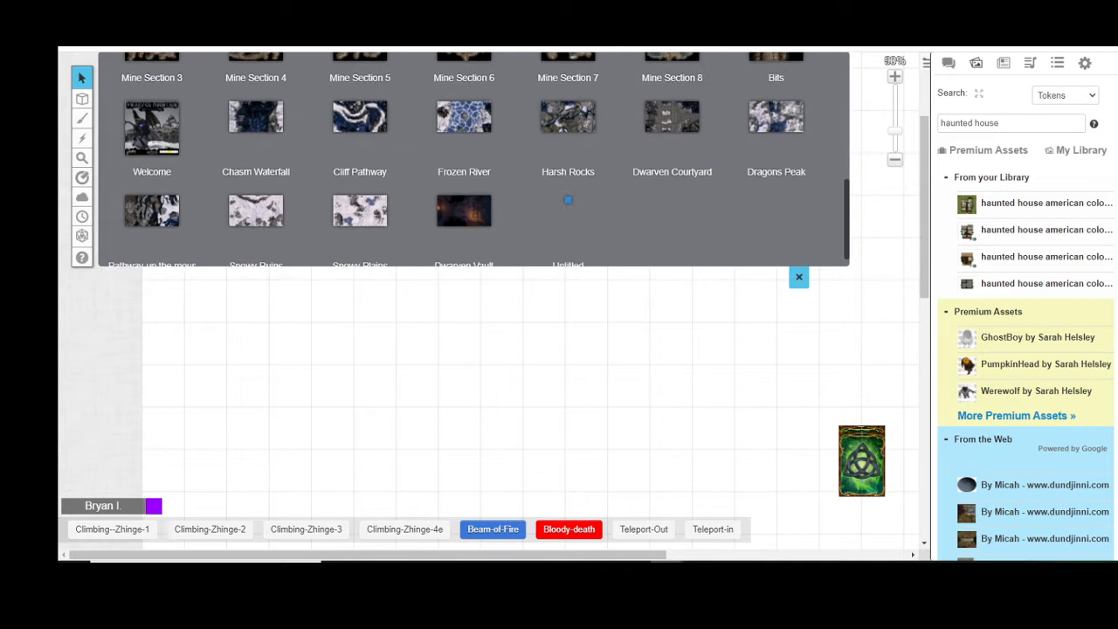
scroll(473, 159, "down", 1)
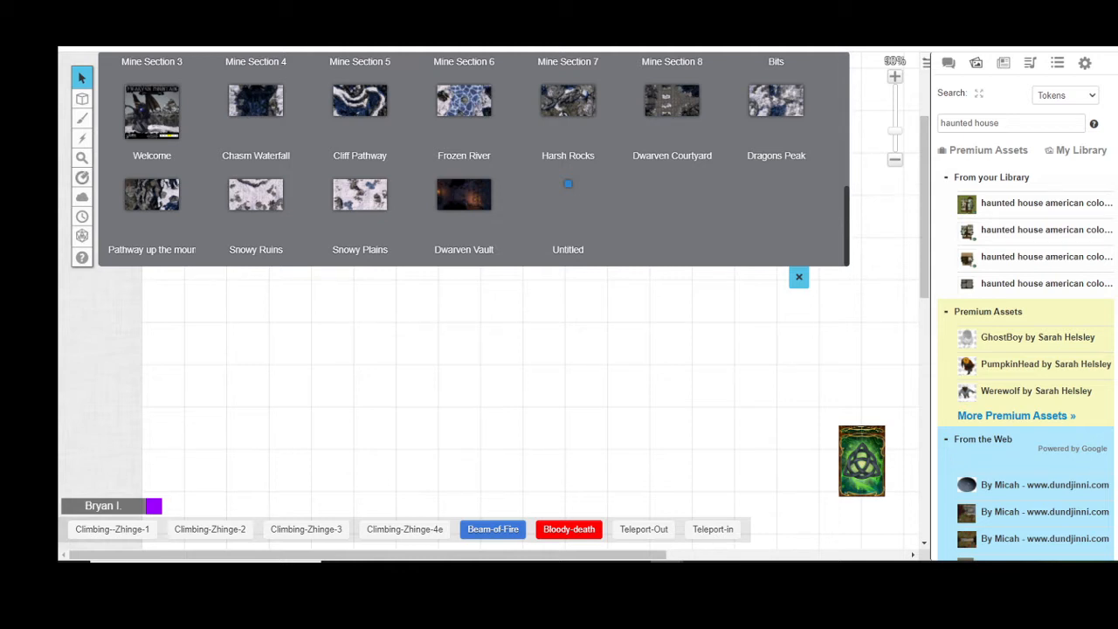
mouse_move(568, 183)
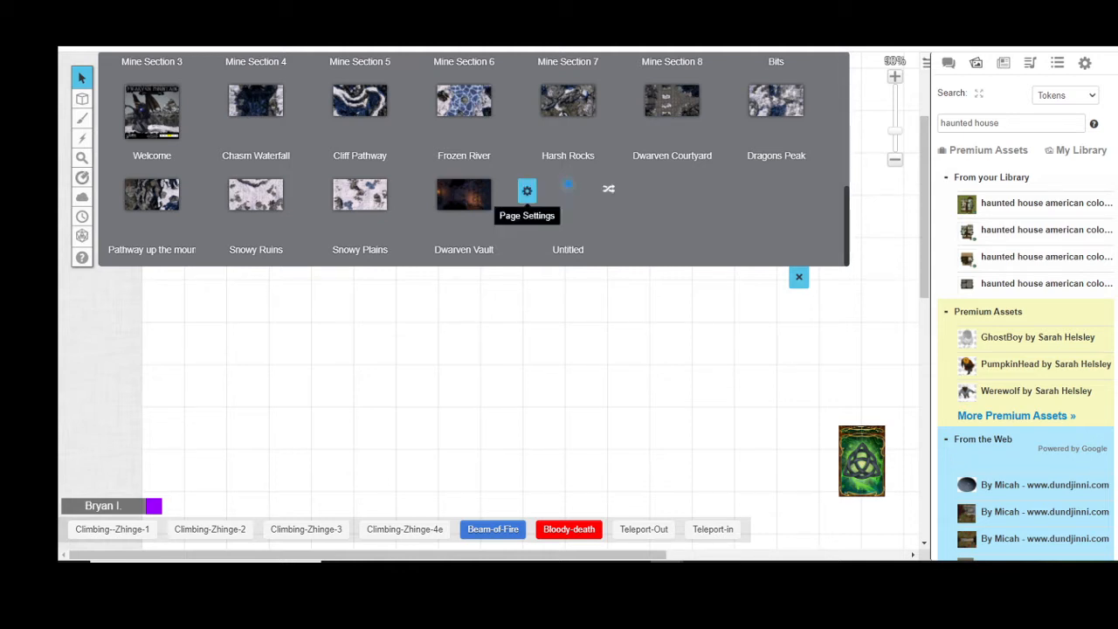
left_click(527, 190)
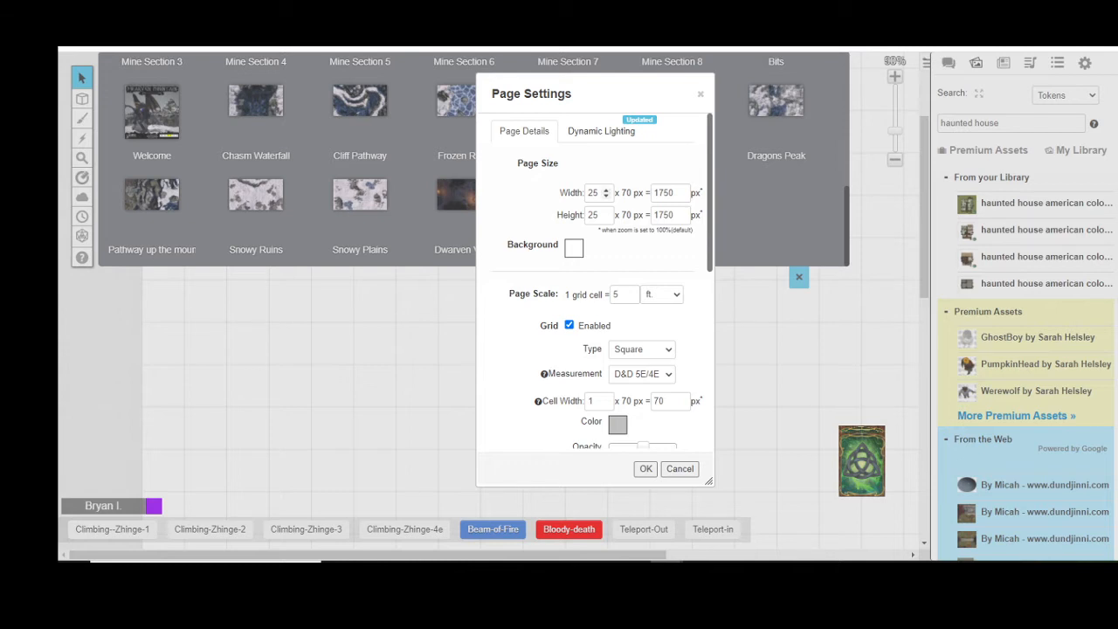
Set the page size to 15 cells wide and 15 cells high
left_click(606, 195)
left_click(606, 196)
left_click(606, 196)
left_click(606, 195)
left_click(606, 196)
left_click(606, 195)
left_click(606, 195)
left_click(606, 195)
left_click(606, 196)
left_click(606, 196)
left_click(606, 218)
left_click(606, 217)
left_click(606, 217)
left_click(606, 218)
left_click(606, 218)
left_click(606, 217)
left_click(606, 218)
left_click(606, 217)
left_click(606, 218)
left_click(606, 217)
Set the page background to light green #93c47d, apply the page settings and close the page list
left_click(574, 248)
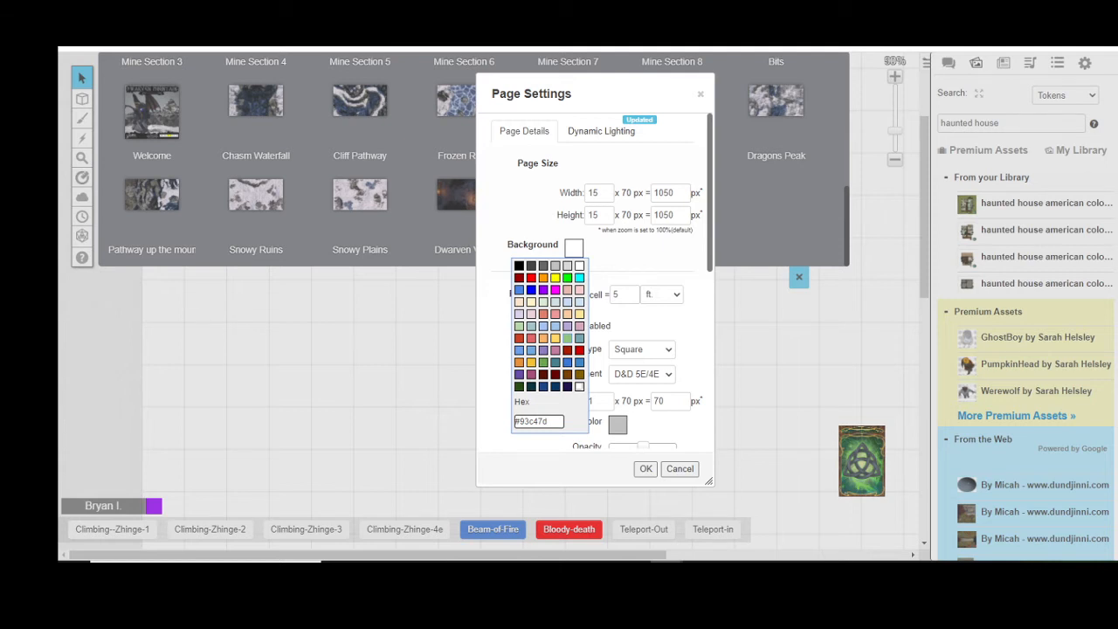
left_click(567, 338)
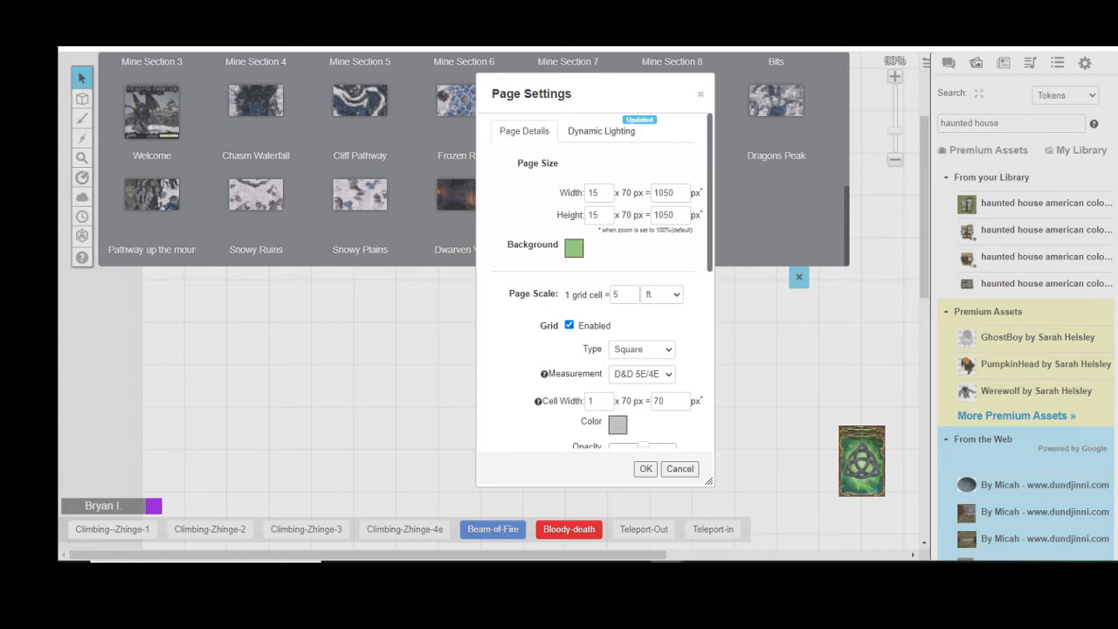
left_click(646, 468)
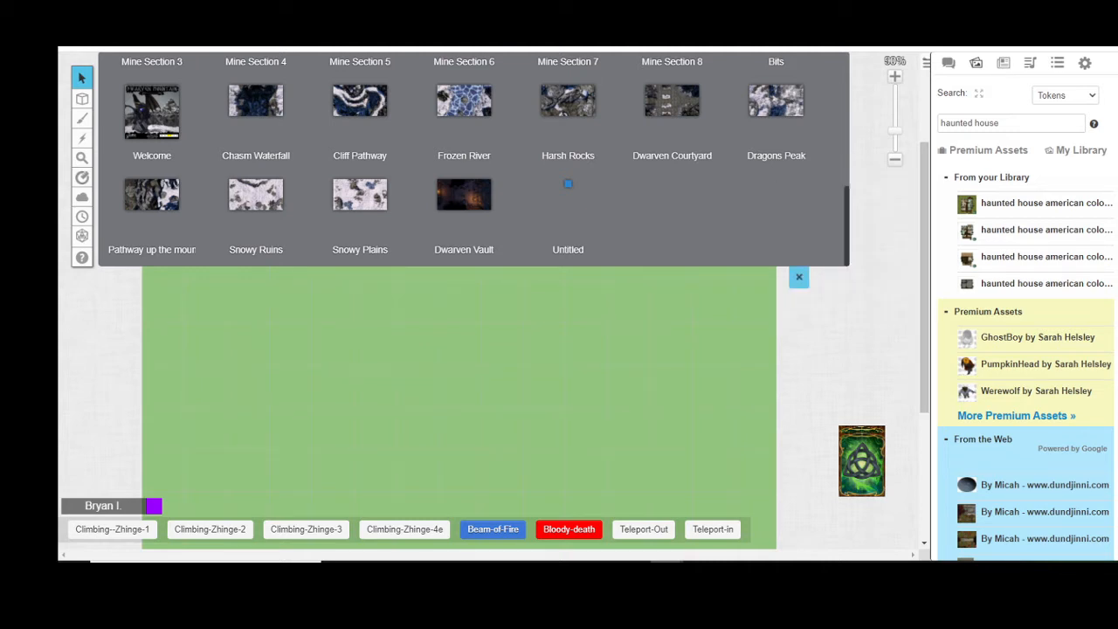
left_click(798, 277)
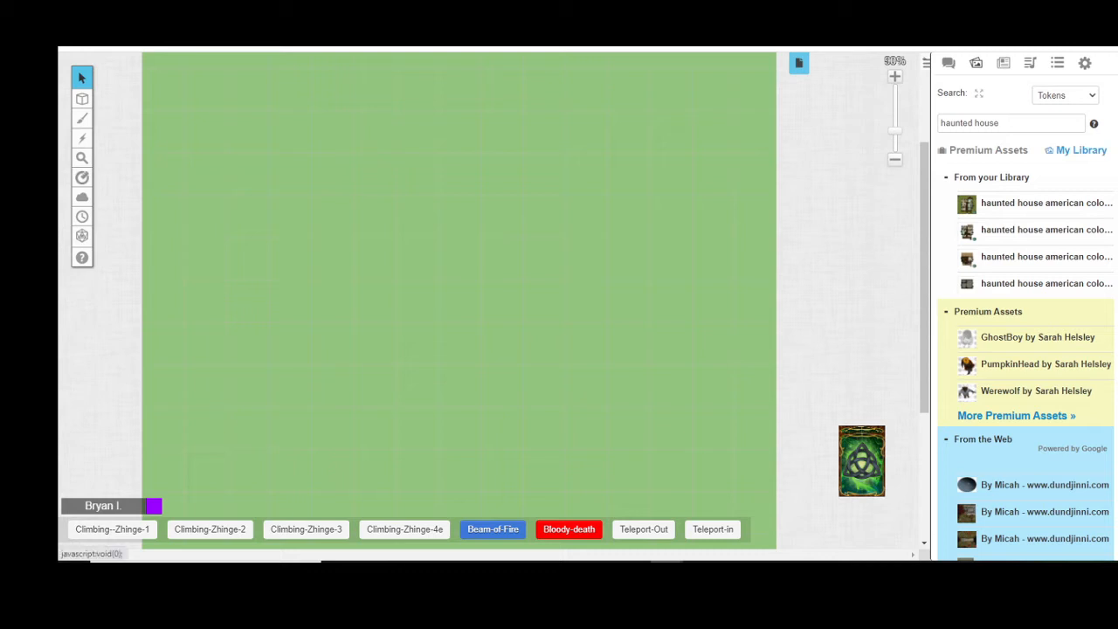
left_click(1081, 151)
left_click(1036, 173)
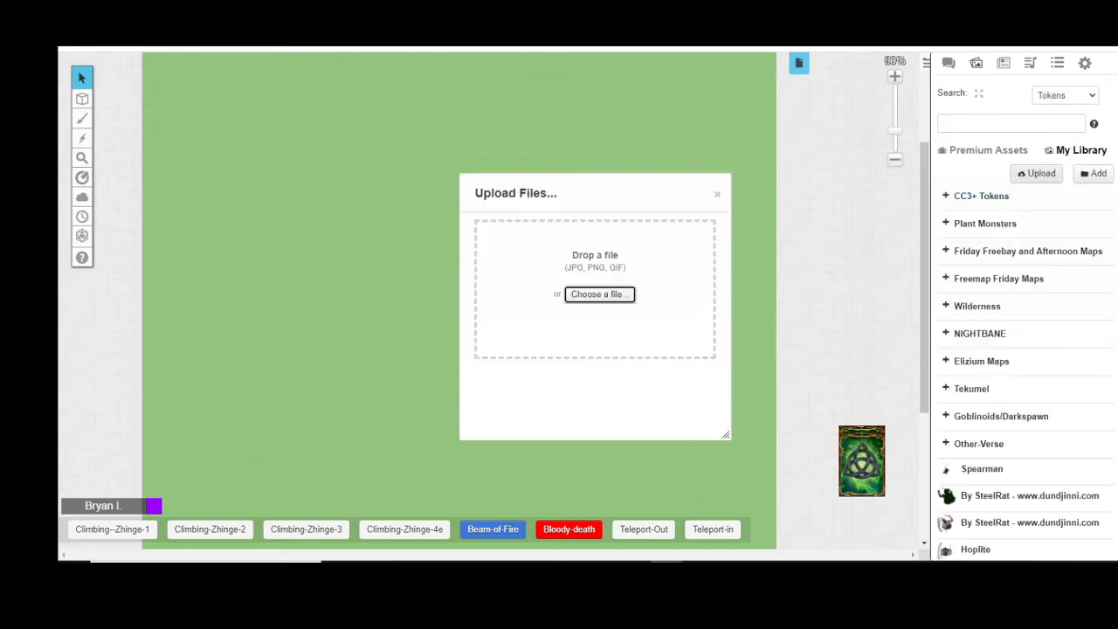
left_click(599, 293)
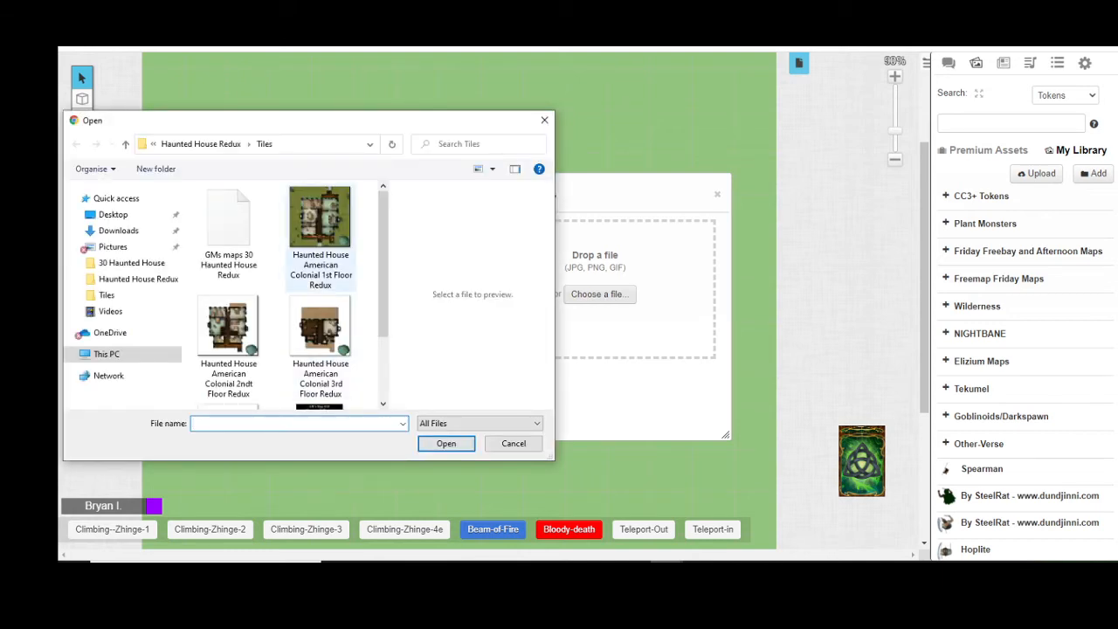
left_click_drag(320, 229, 635, 295)
mouse_move(319, 330)
left_mouse_down()
mouse_move(614, 332)
mouse_move(323, 348)
left_mouse_up()
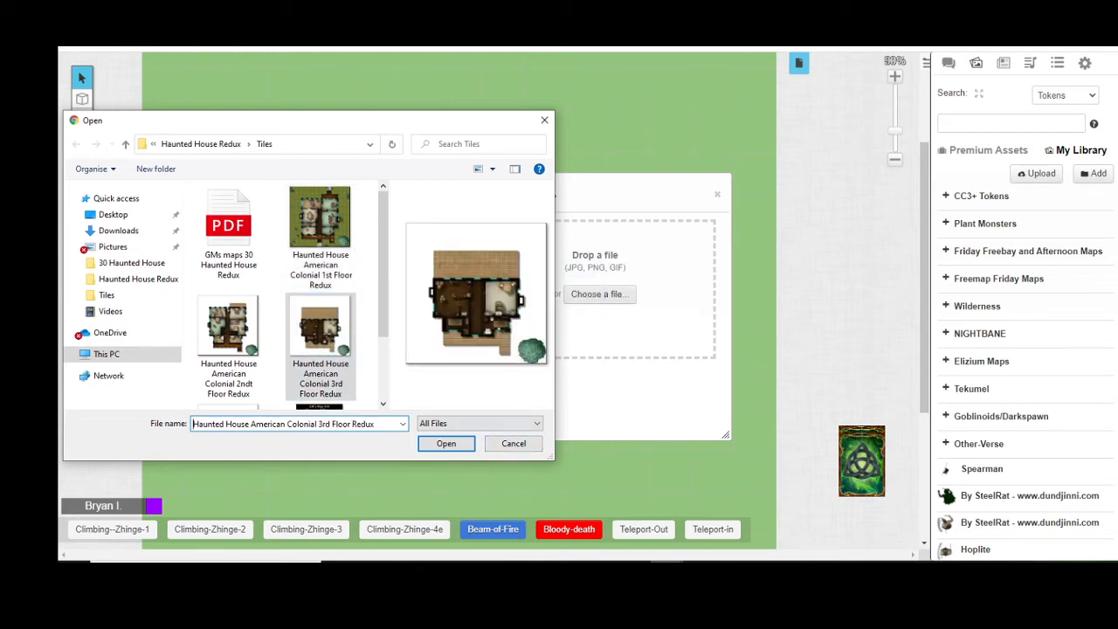
left_click_drag(383, 301, 383, 355)
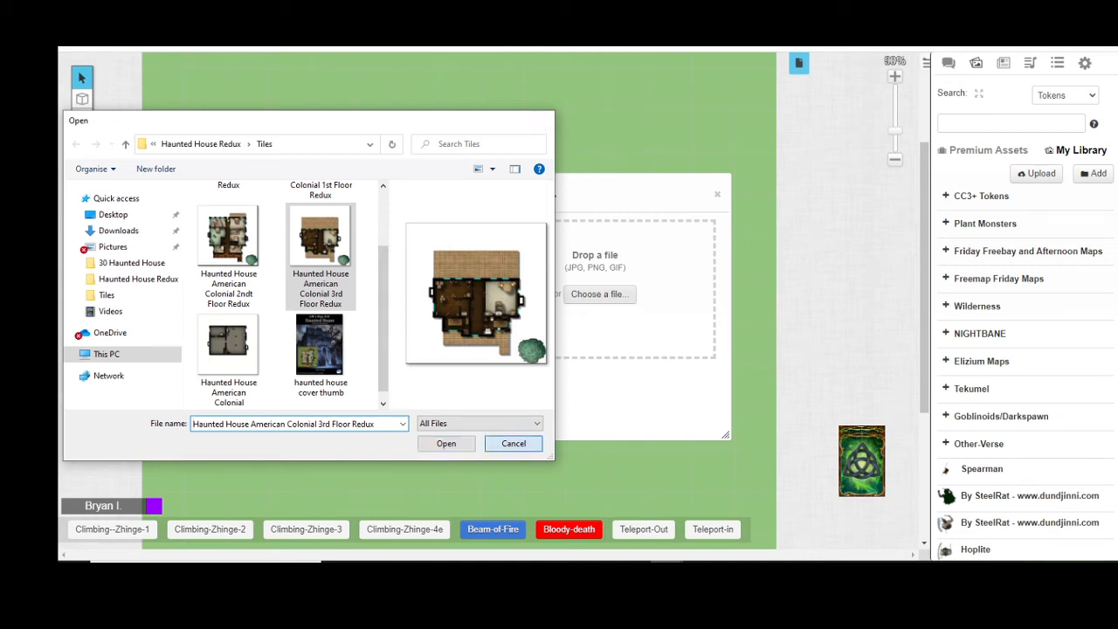
left_click(513, 443)
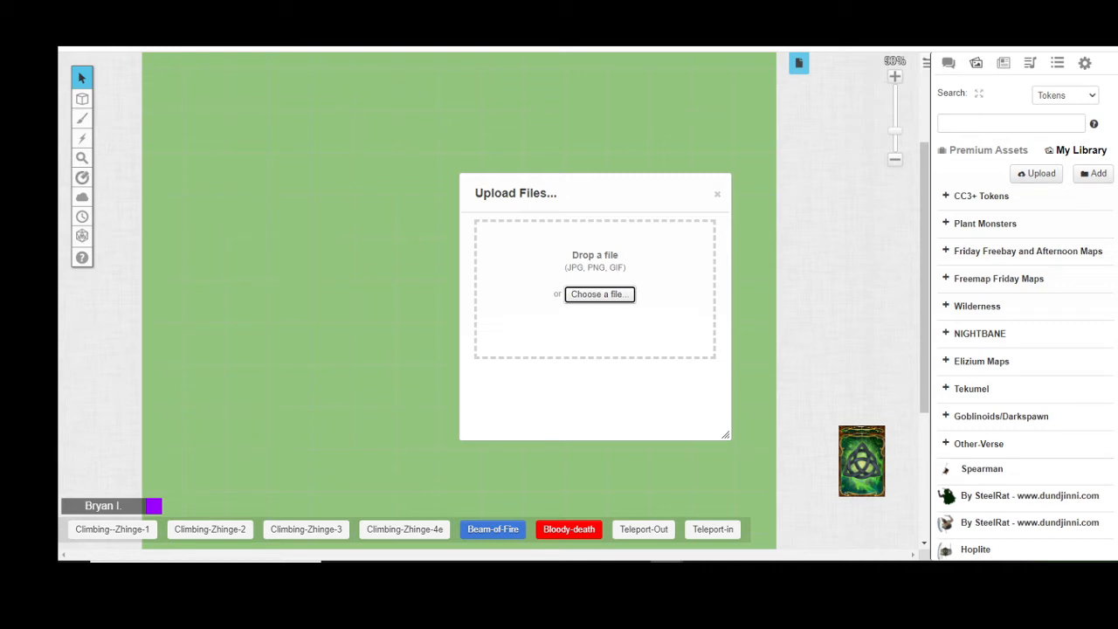
left_click(717, 193)
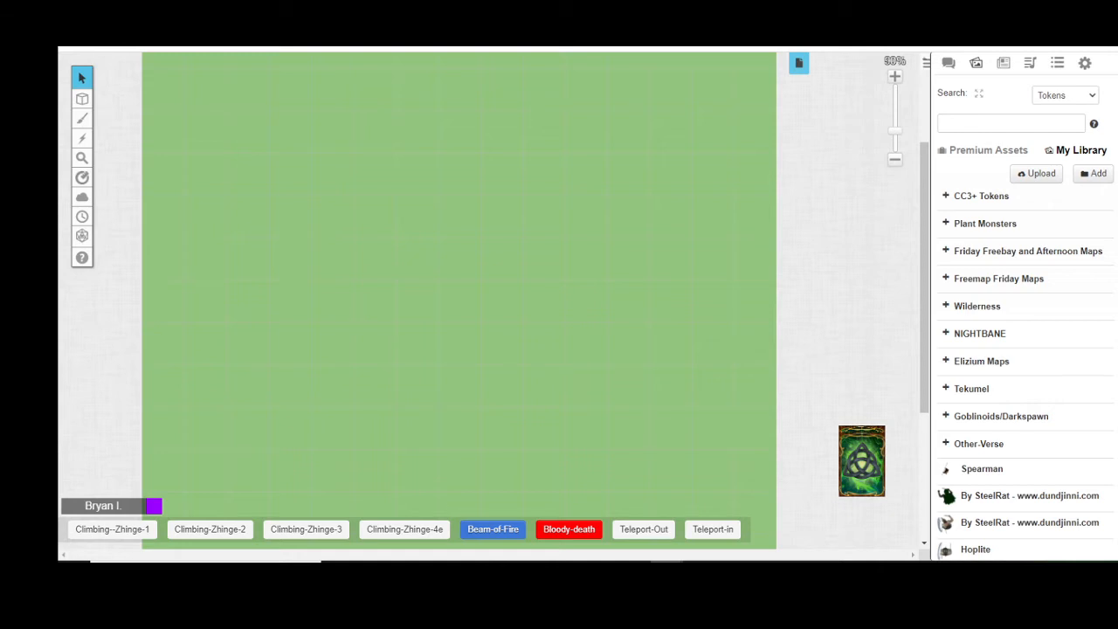
Search the art library for "haunted" and preview the matching house maps
left_click(941, 123)
type("haunte")
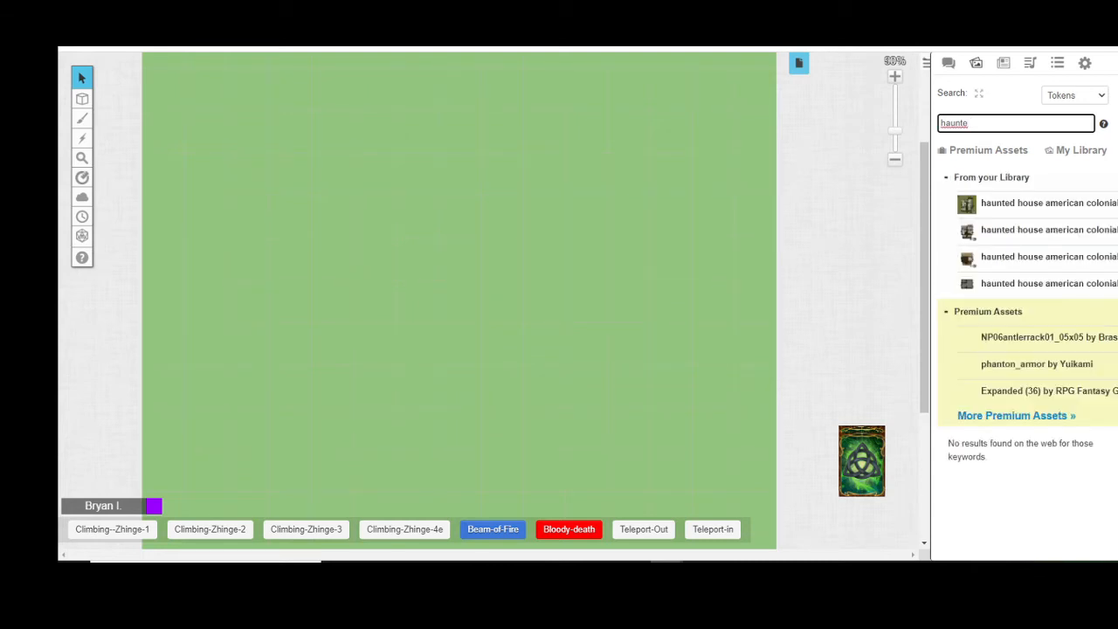
type("d")
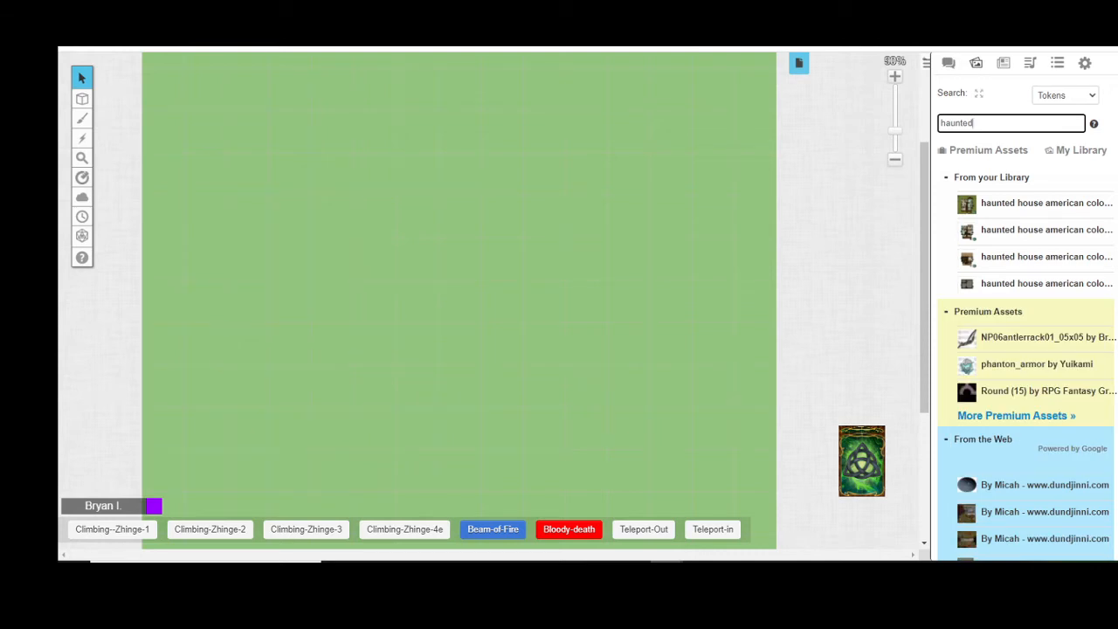
mouse_move(1046, 203)
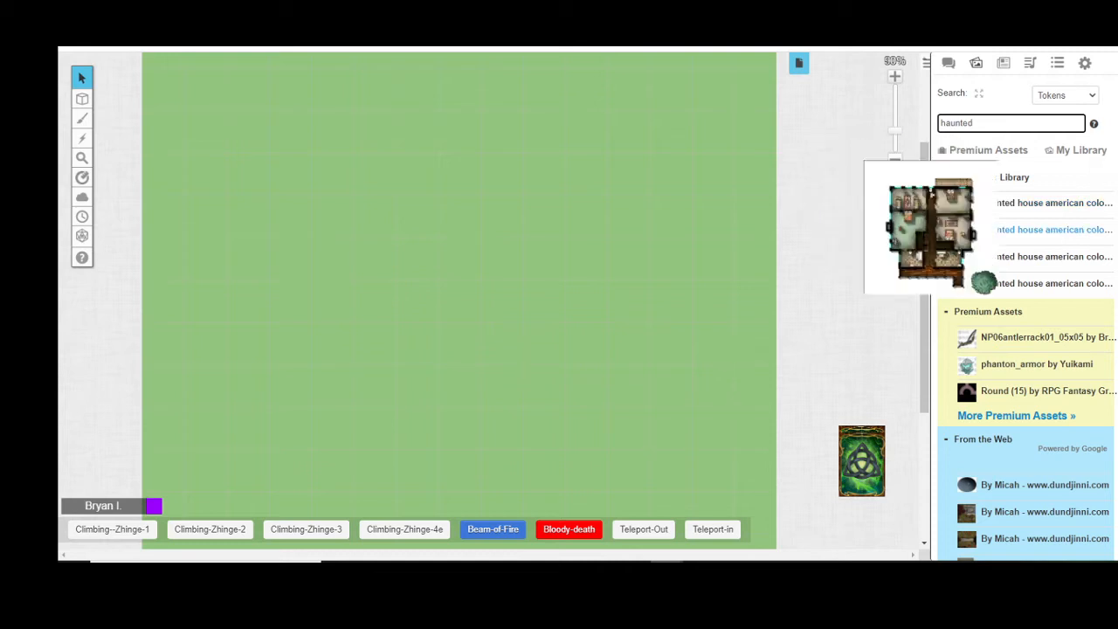
Switch to the Map & Background layer and place the haunted house first-floor map on the page
mouse_move(82, 79)
mouse_move(82, 99)
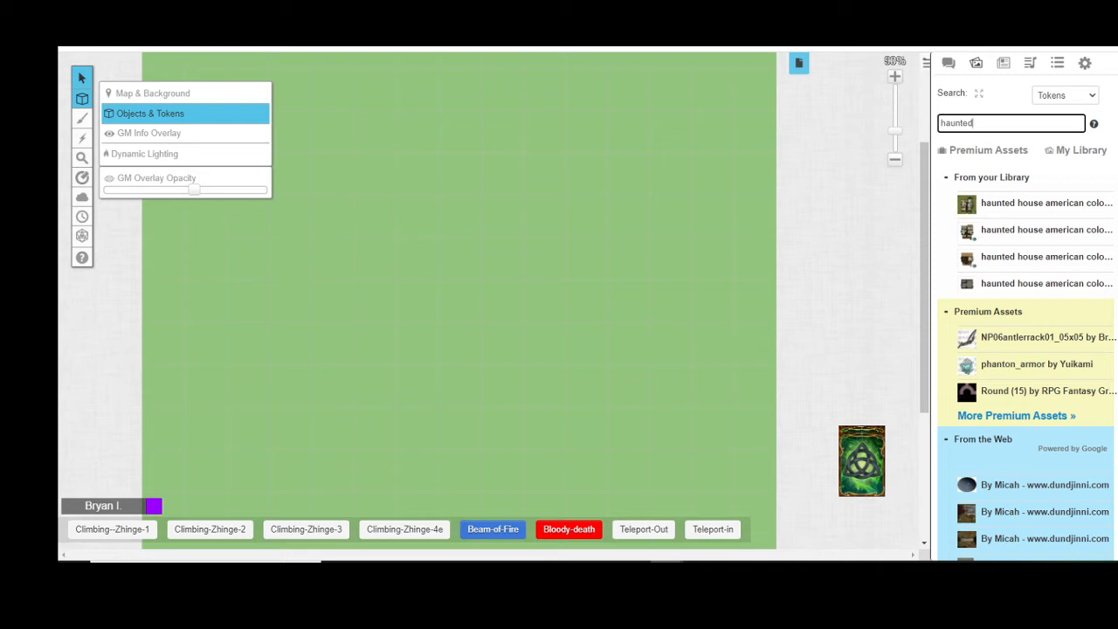
left_click(149, 92)
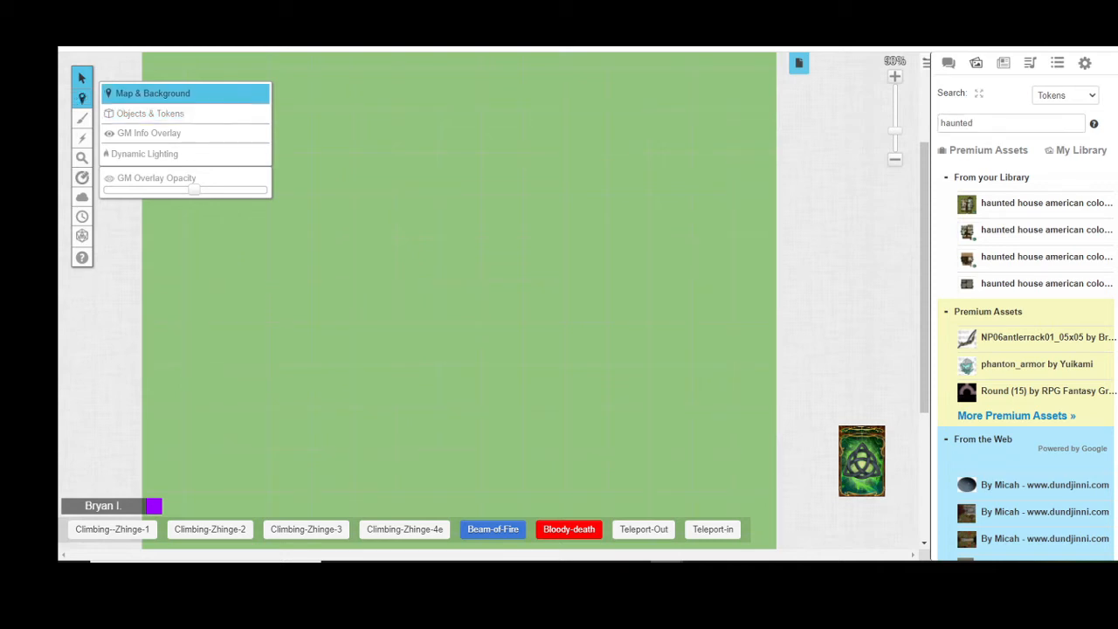
mouse_move(82, 257)
left_click_drag(1039, 203, 374, 173)
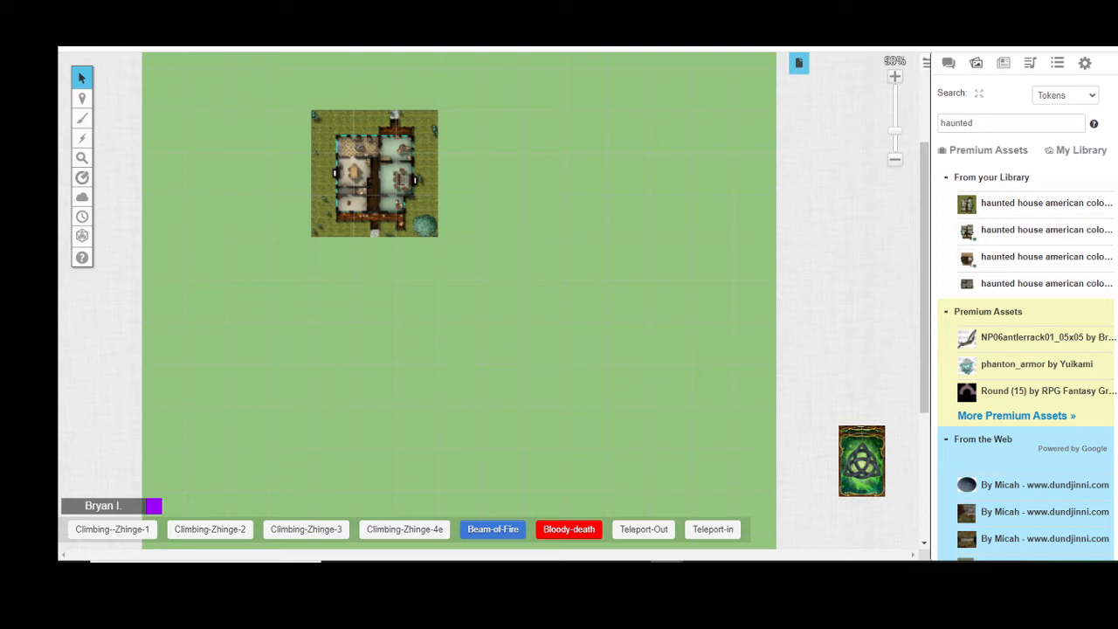
Set the first-floor map's dimensions to 15 by 15 units and move it to cover the whole page
scroll(489, 300, "up", 1)
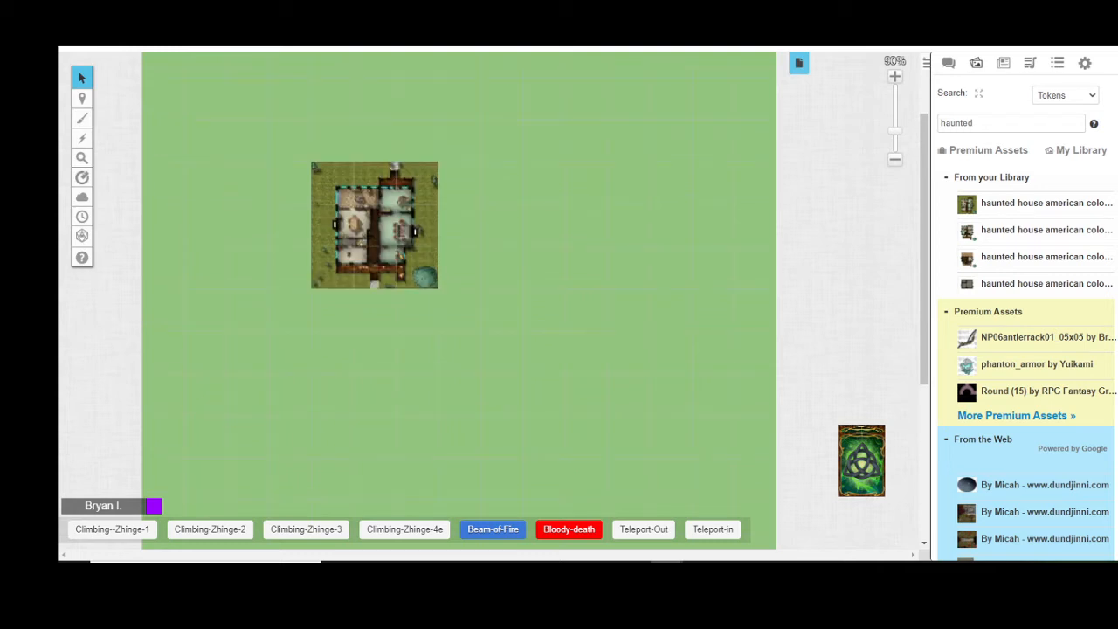
right_click(379, 86)
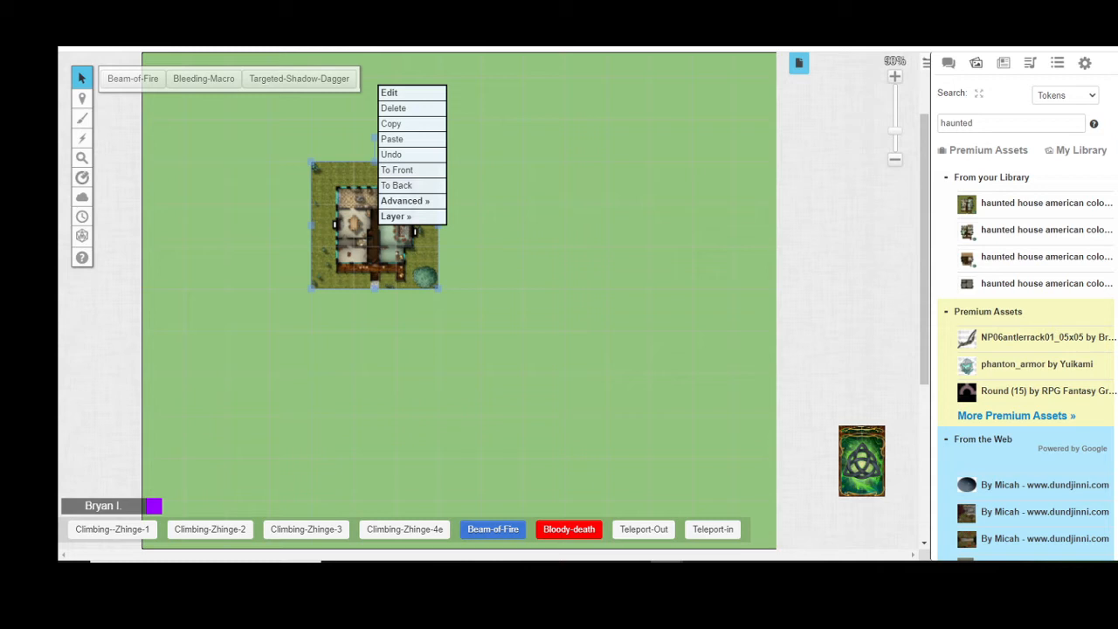
mouse_move(404, 201)
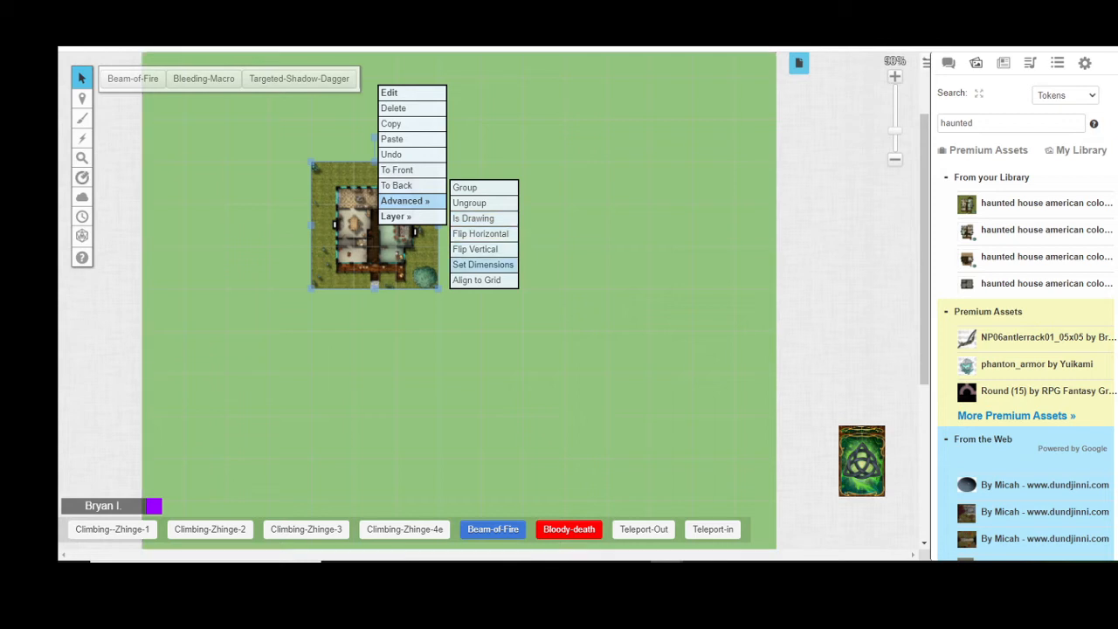
left_click(482, 263)
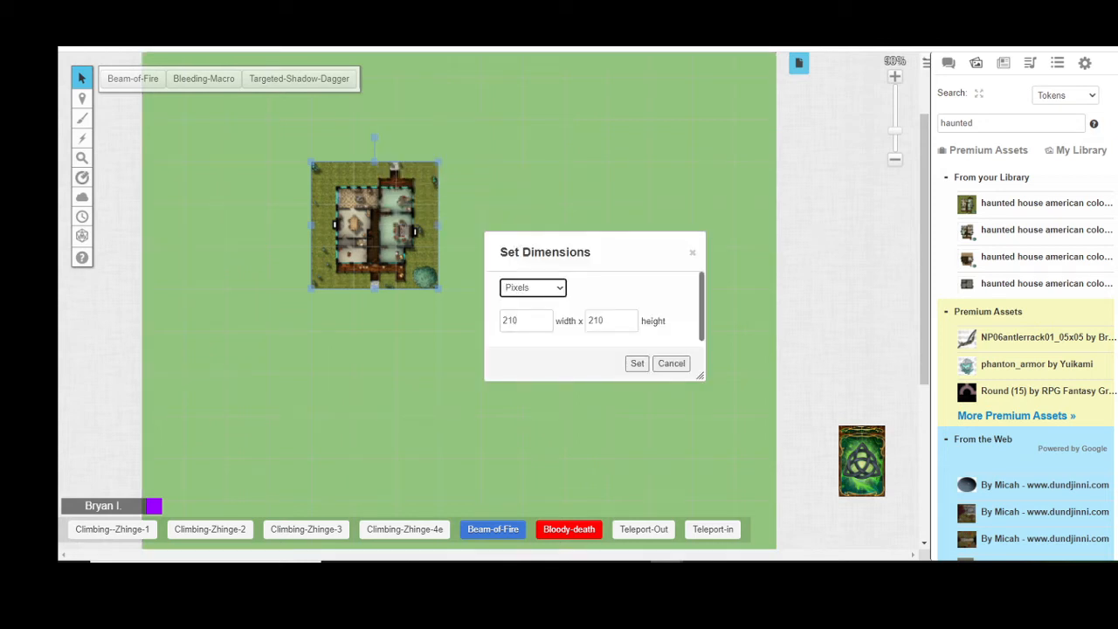
left_click(558, 288)
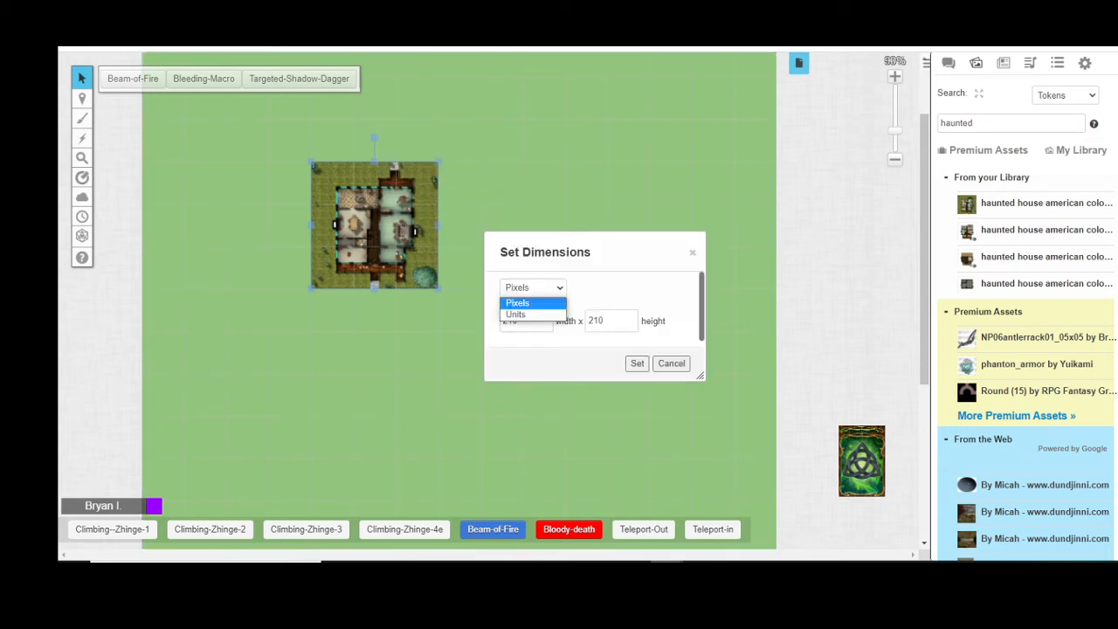
left_click(533, 315)
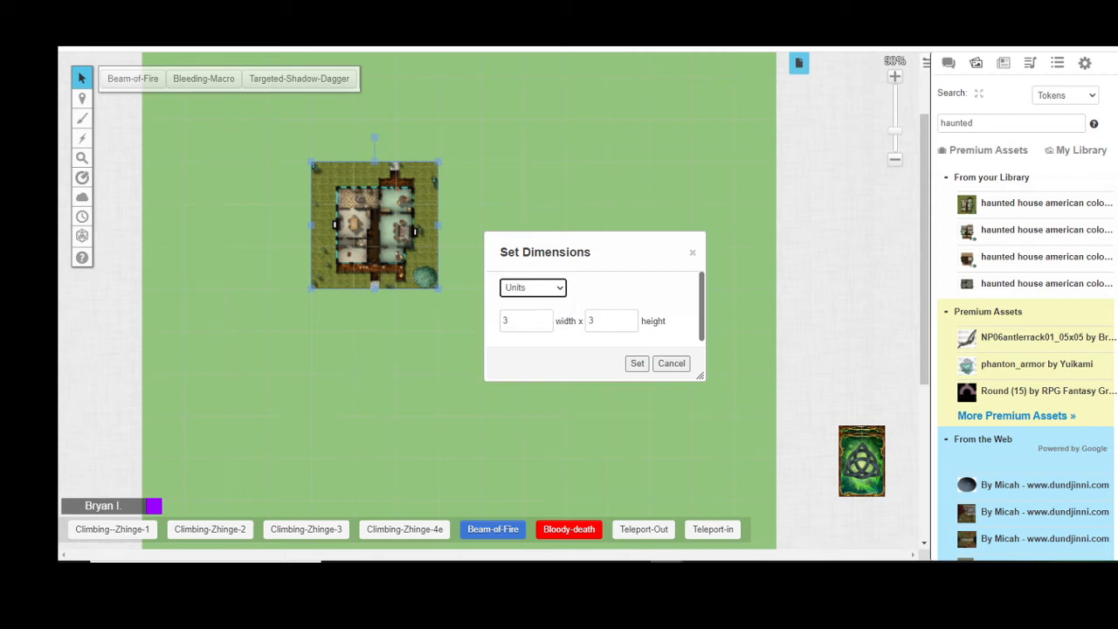
left_click(526, 321)
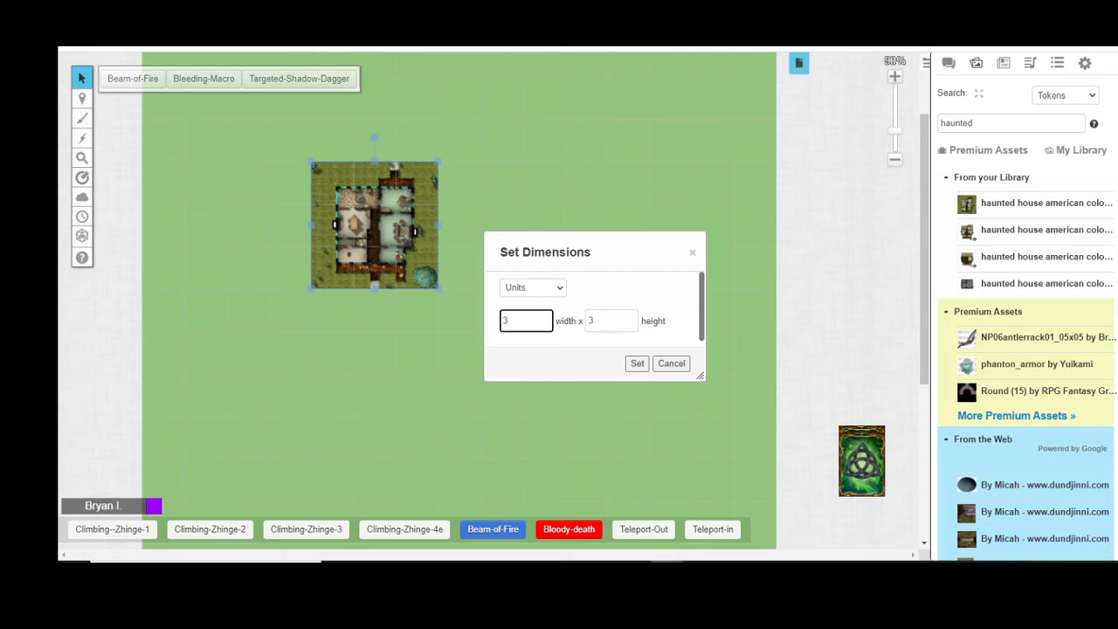
key("BackSpace")
type("15")
key("Tab")
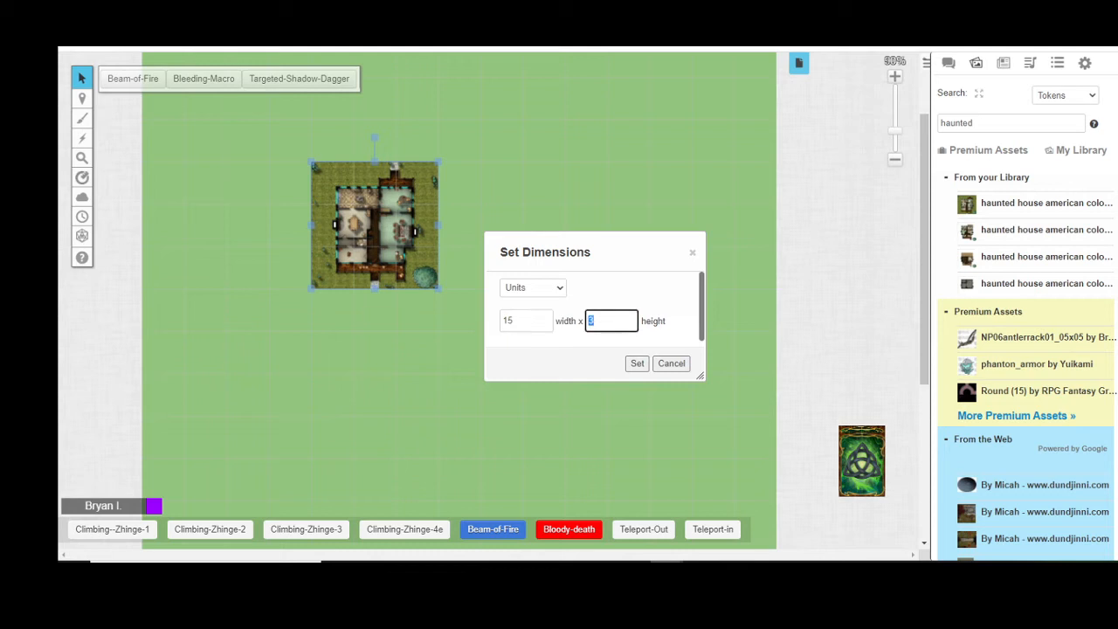
type("15")
left_click(637, 364)
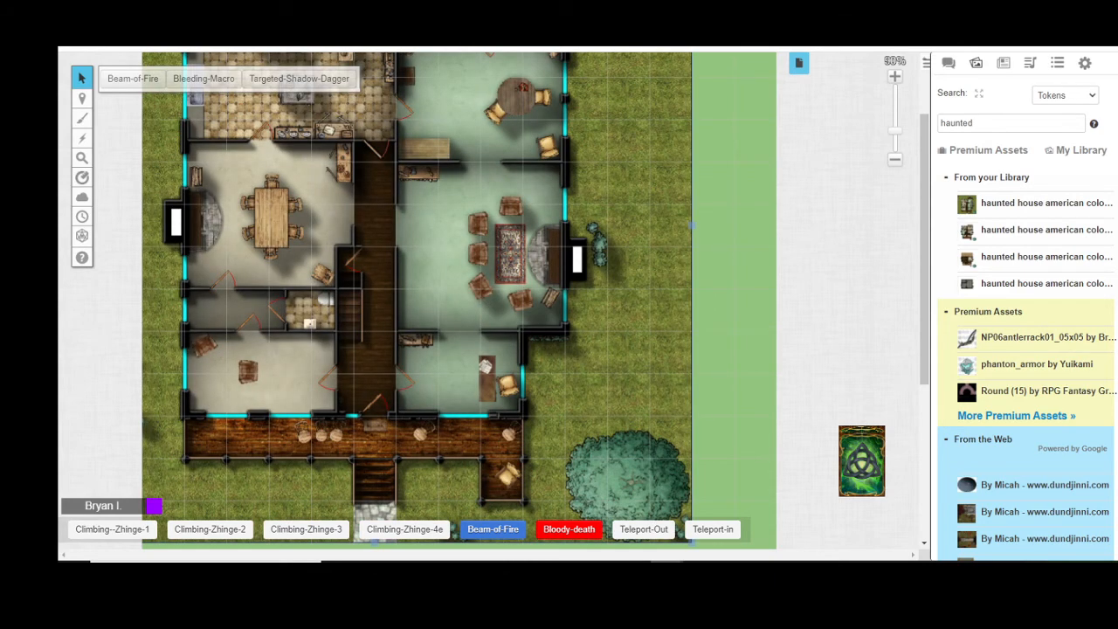
left_click_drag(402, 280, 486, 306)
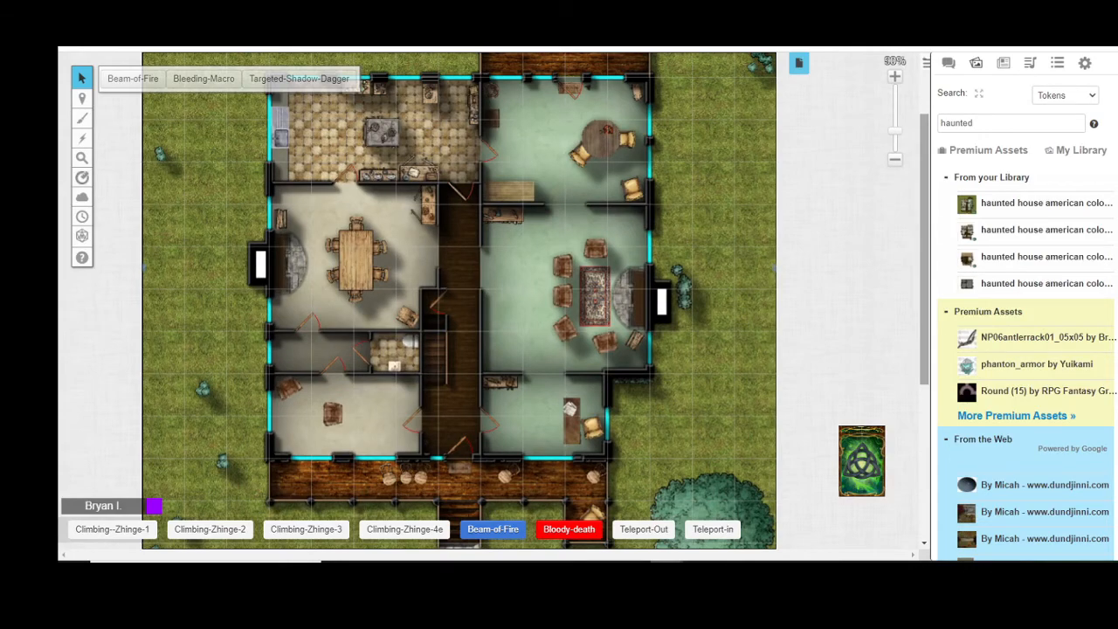
left_click_drag(923, 249, 924, 207)
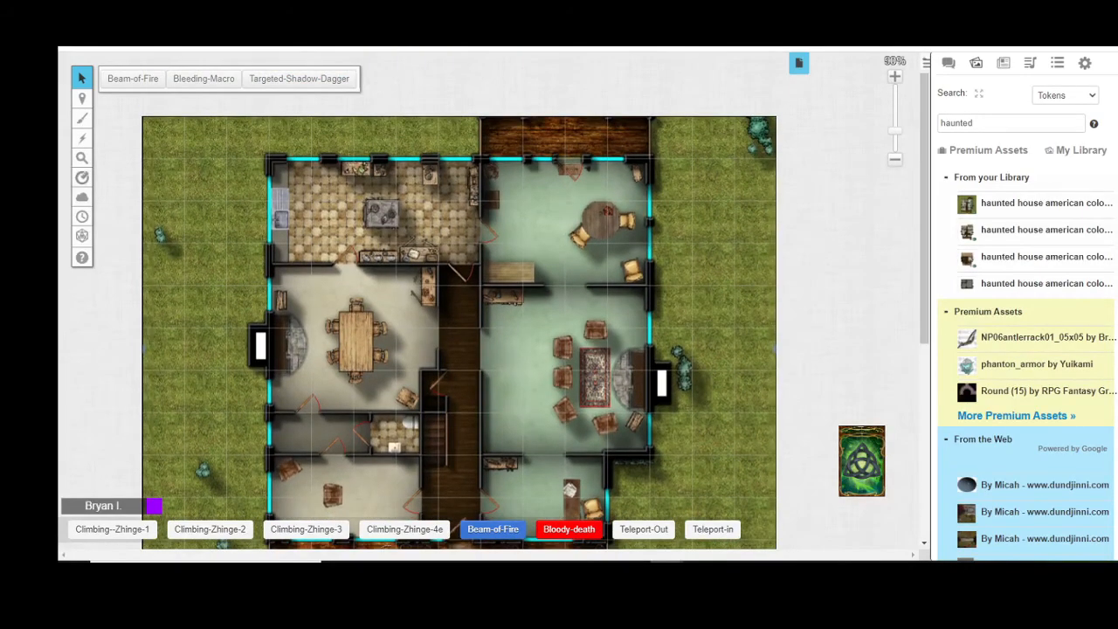
Move the first-floor map two cells down to line up with the page edges, and check its fit against the grid
left_click_drag(511, 262, 511, 347)
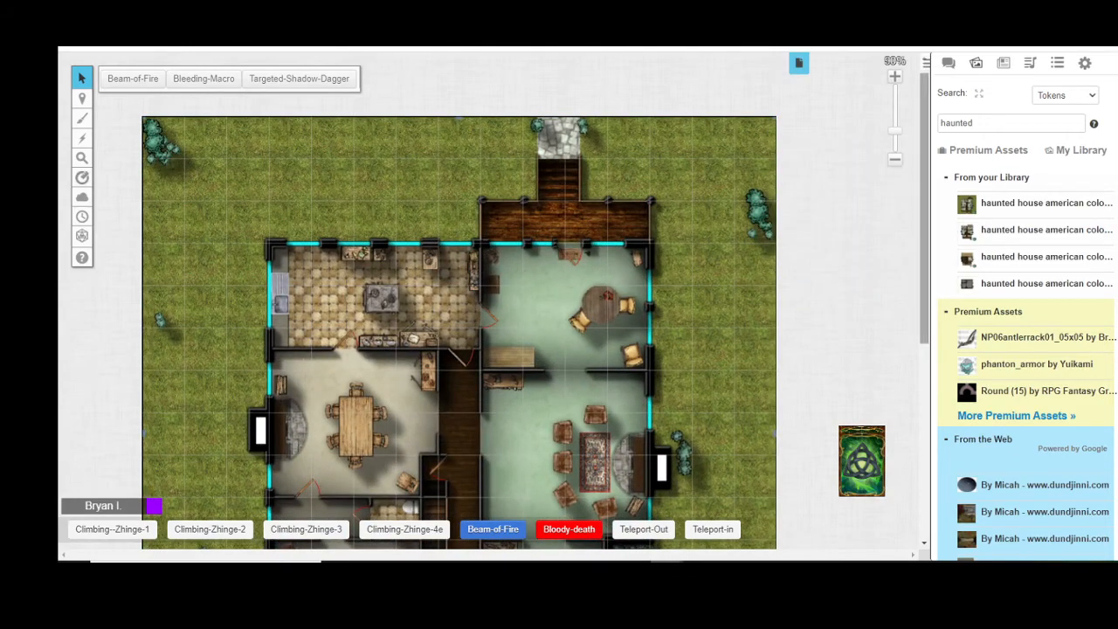
left_click_drag(924, 236, 924, 377)
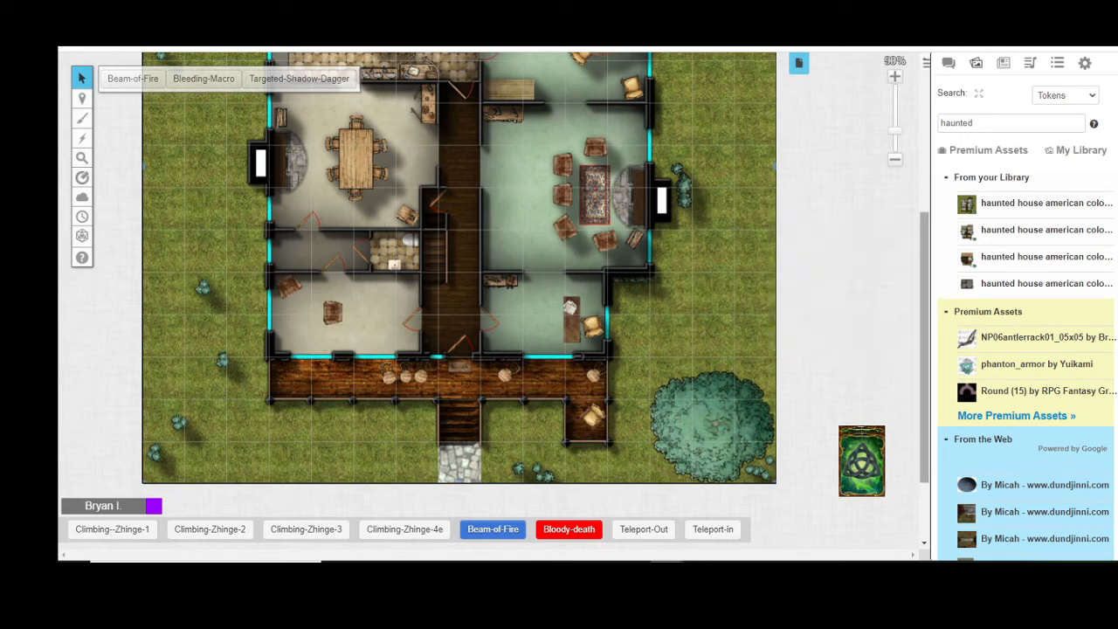
left_click_drag(923, 348, 924, 281)
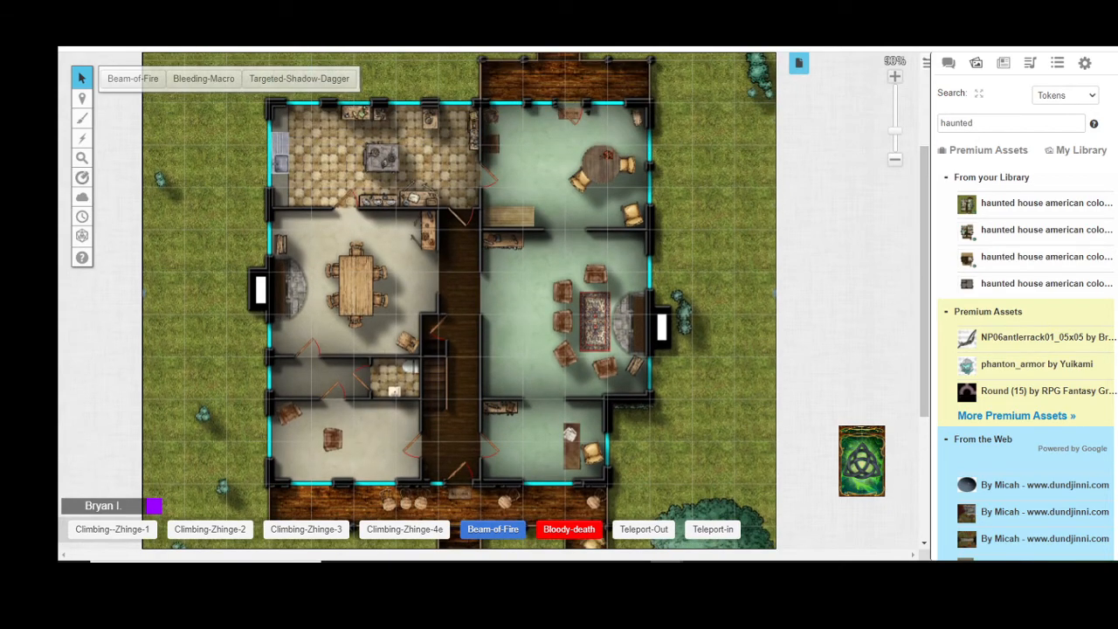
left_click(894, 76)
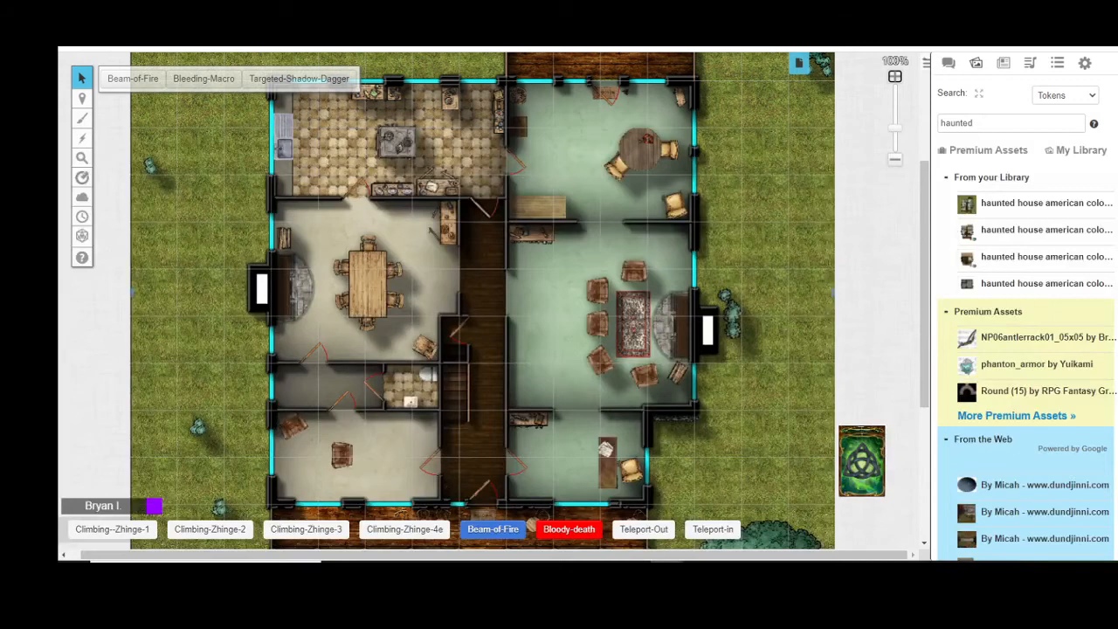
left_click(895, 160)
left_click(895, 160)
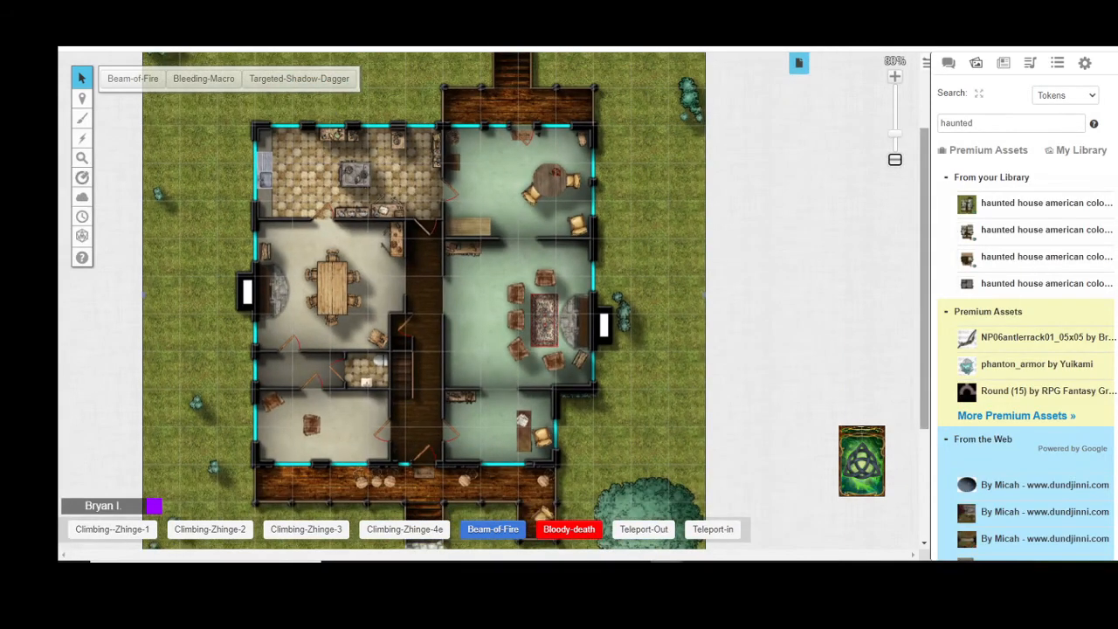
left_click_drag(923, 236, 924, 190)
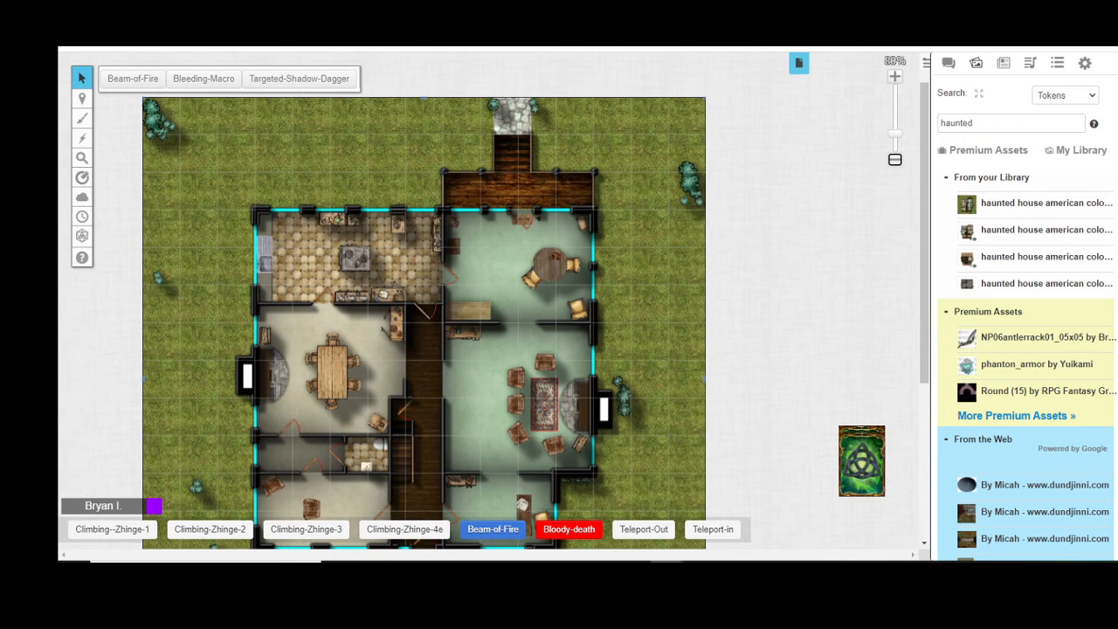
Switch the active layer to Objects & Tokens and view the lower part of the first-floor map
mouse_move(82, 99)
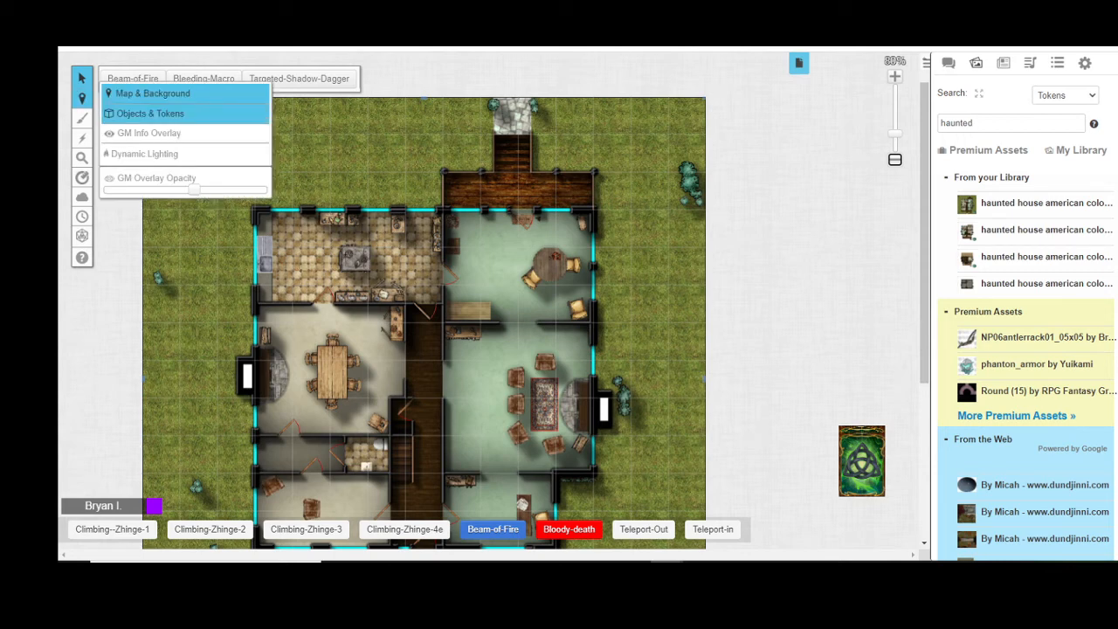
left_click(150, 113)
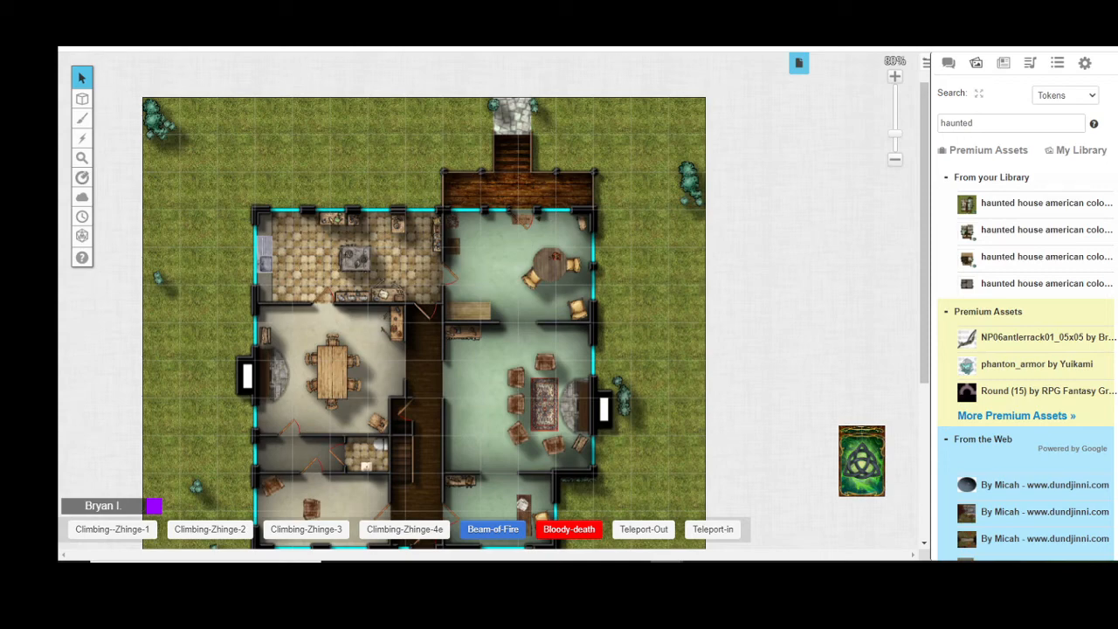
scroll(423, 301, "down", 3)
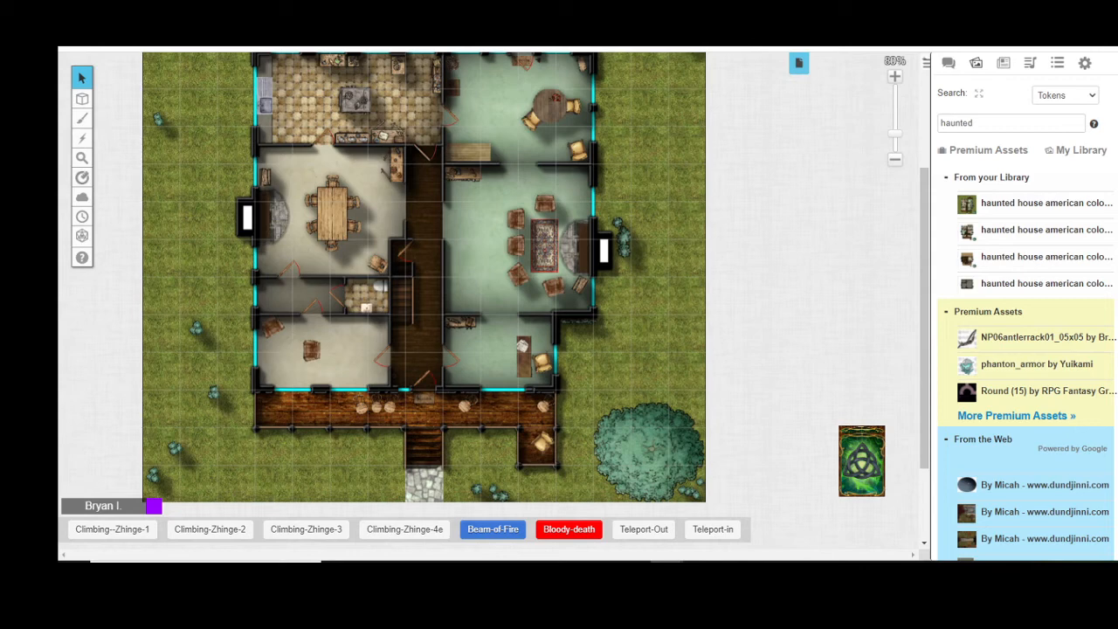
Open the blank Untitled page that follows the first-floor map page in the page list
left_click(798, 62)
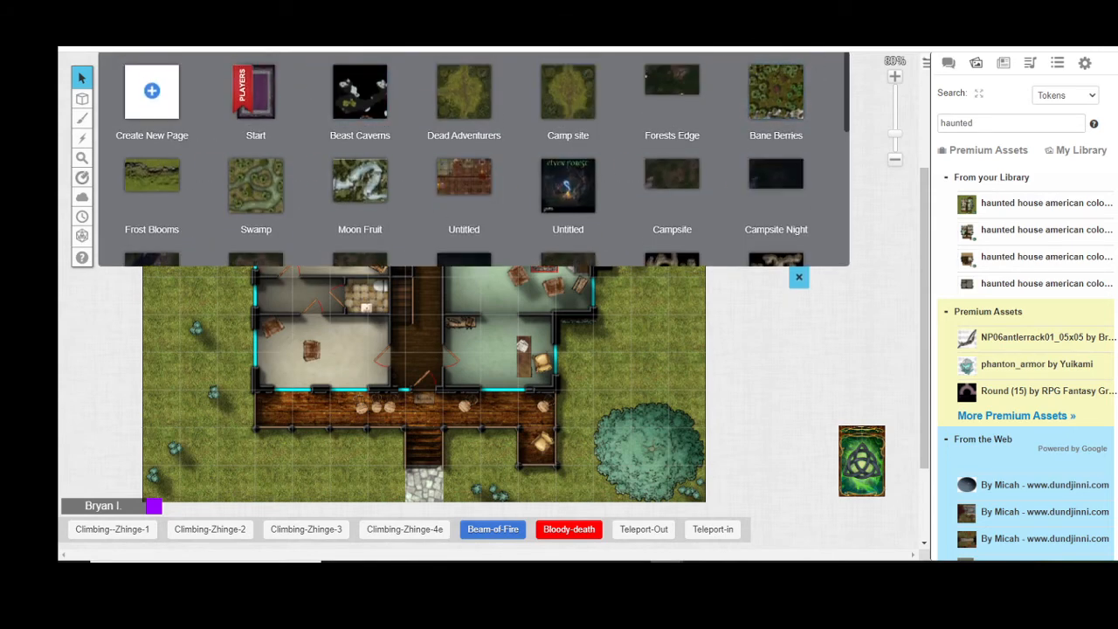
scroll(611, 175, "down", 5)
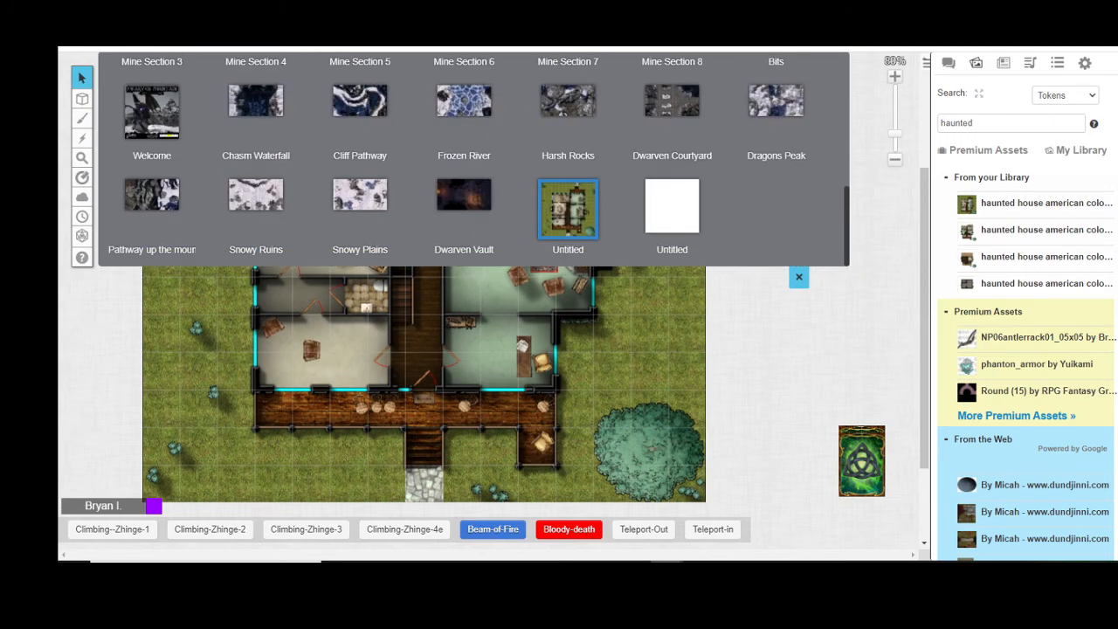
left_click(671, 206)
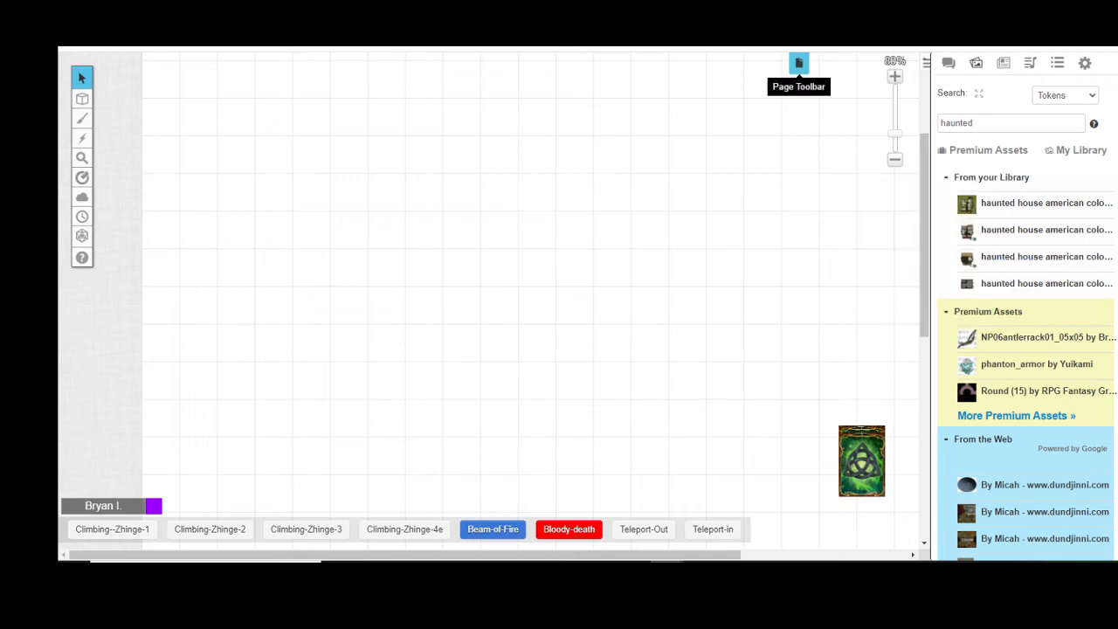
Open the blank page's settings and set its size to 15 cells wide by 15 cells high
left_click(798, 62)
scroll(776, 175, "down", 10)
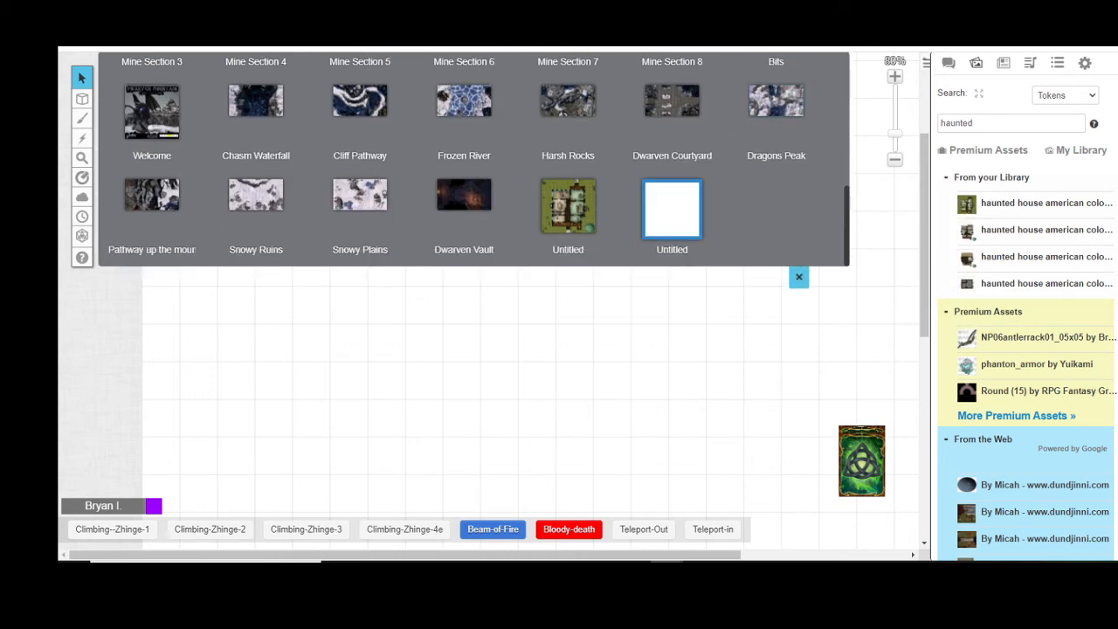
left_click(631, 187)
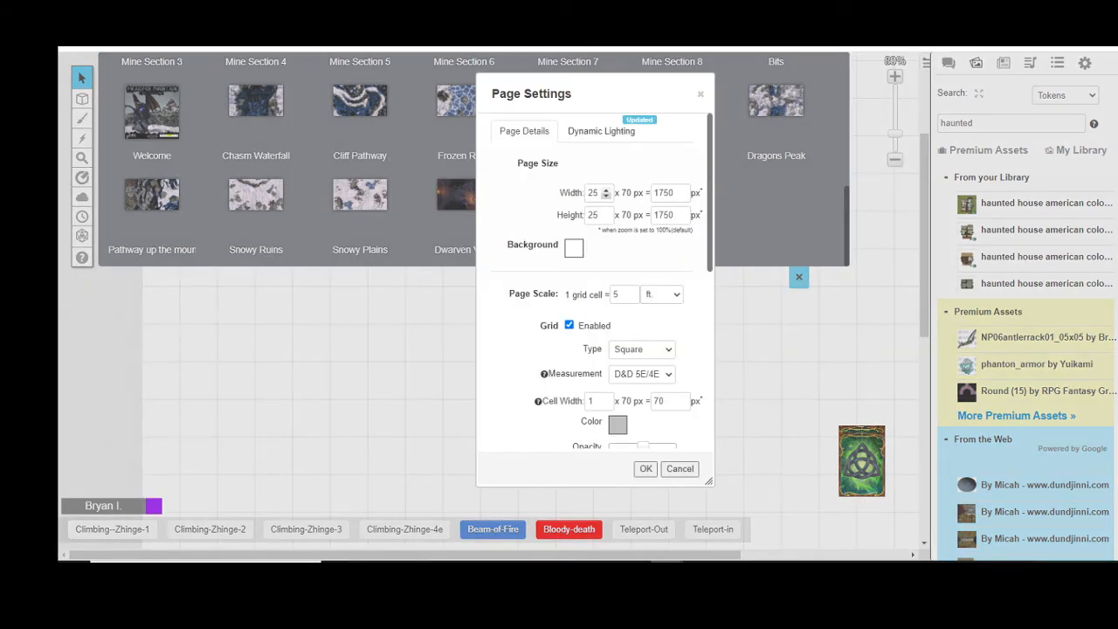
left_click(606, 195)
left_click(605, 190)
left_click(606, 218)
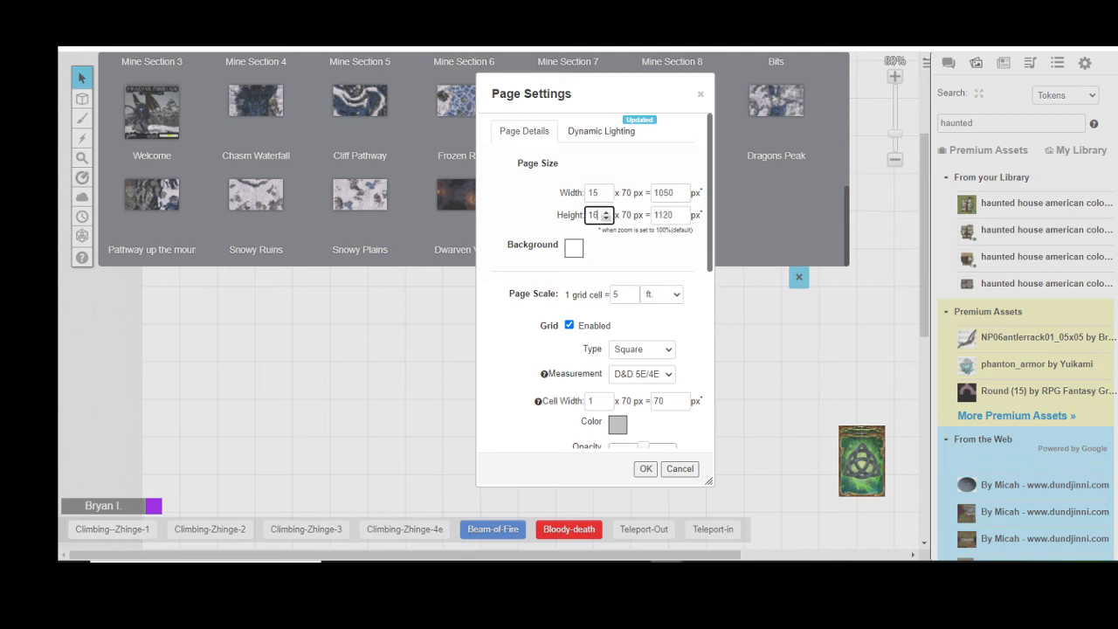
left_click(606, 218)
Choose light green as the blank page's background, review the remaining settings, apply them and close the page list
left_click(573, 249)
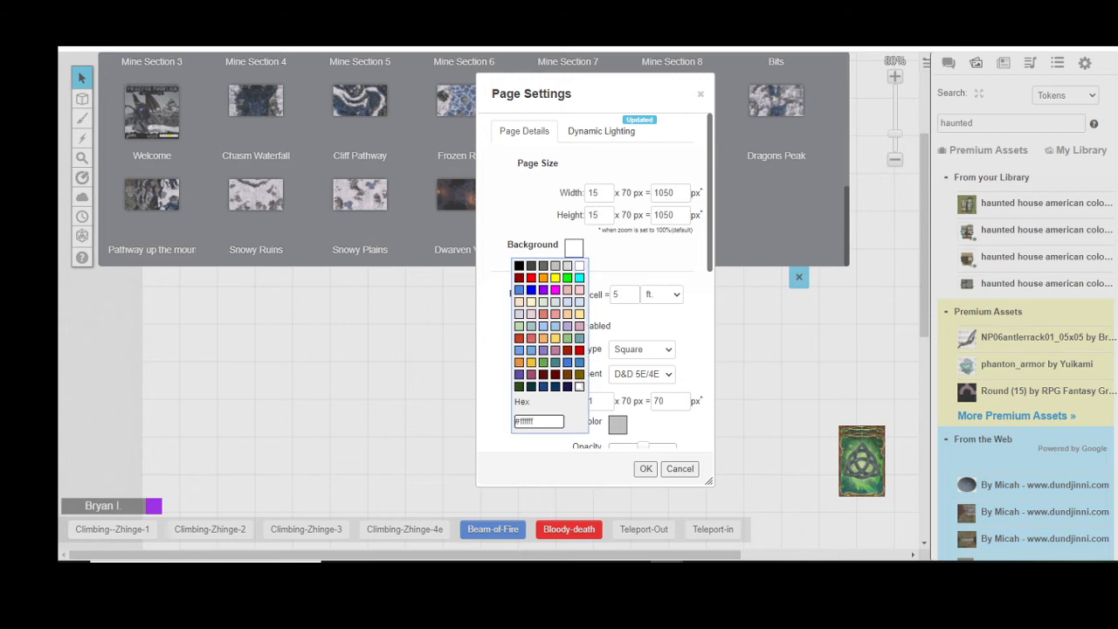
left_click(568, 338)
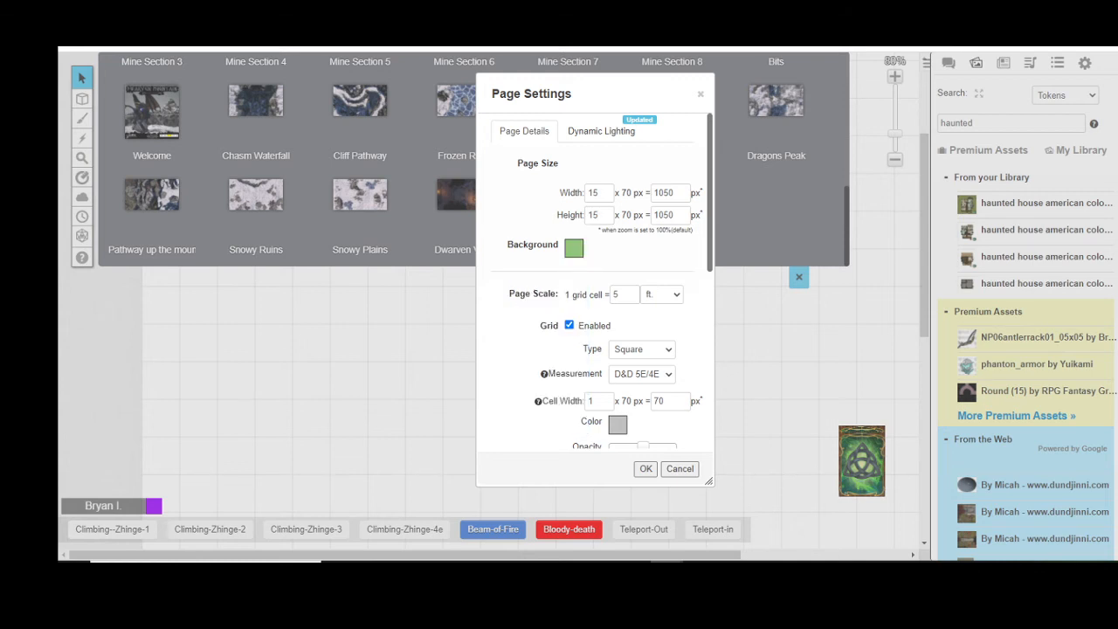
scroll(594, 280, "down", 3)
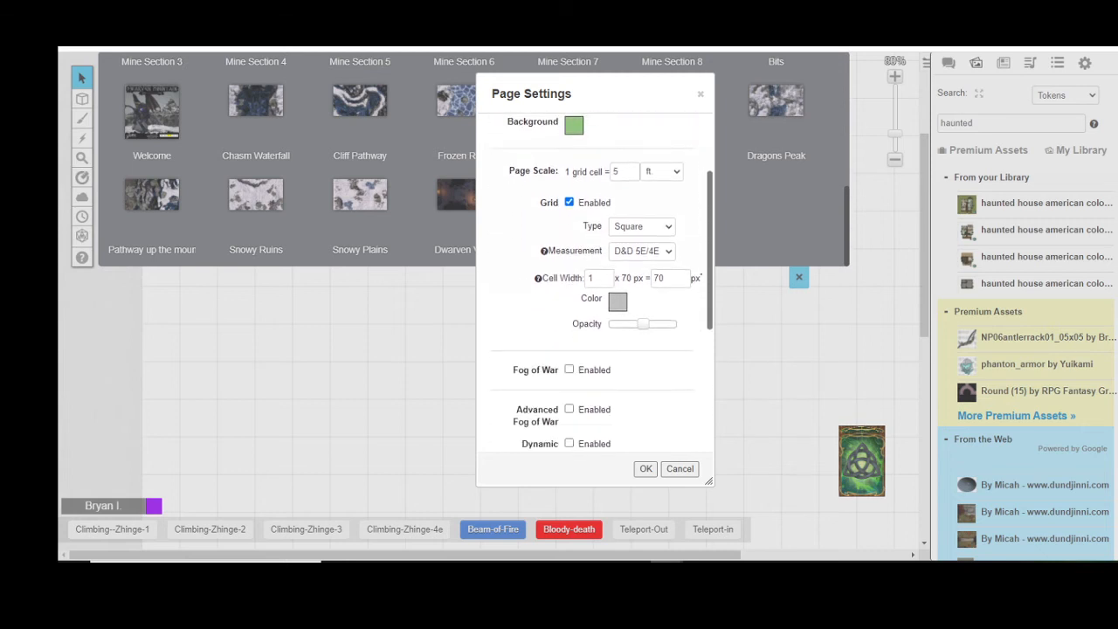
scroll(593, 279, "down", 5)
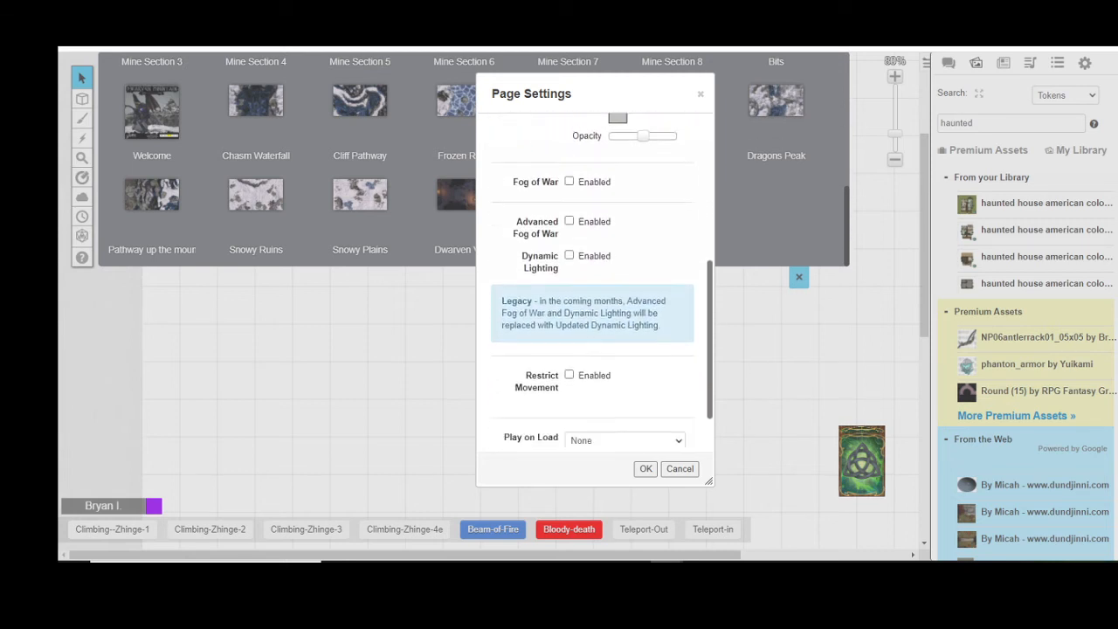
scroll(594, 279, "up", 1)
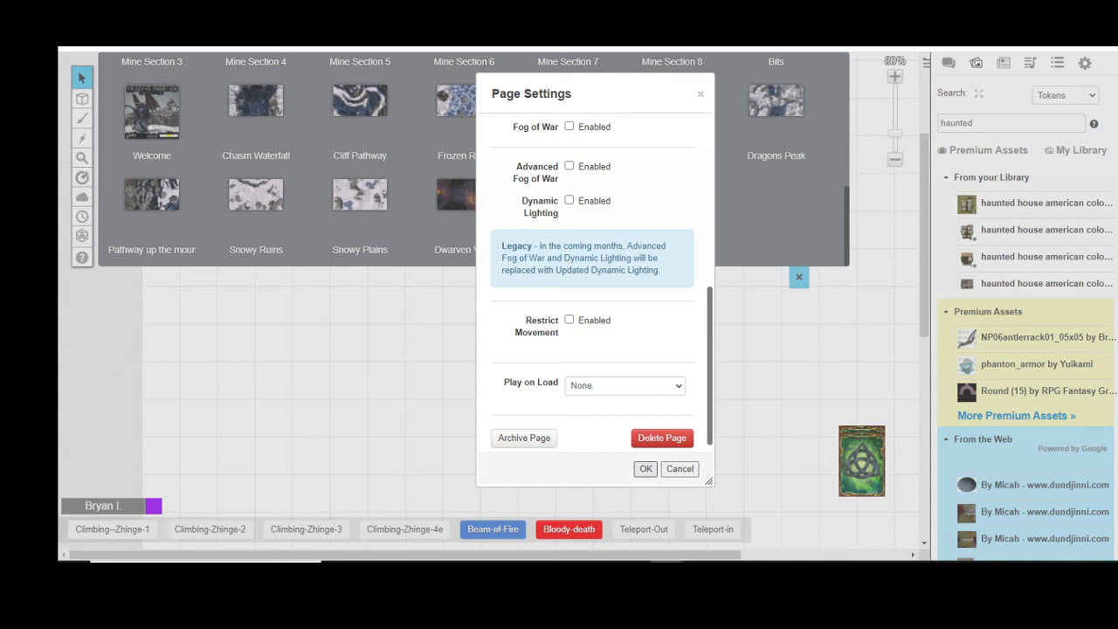
left_click(645, 468)
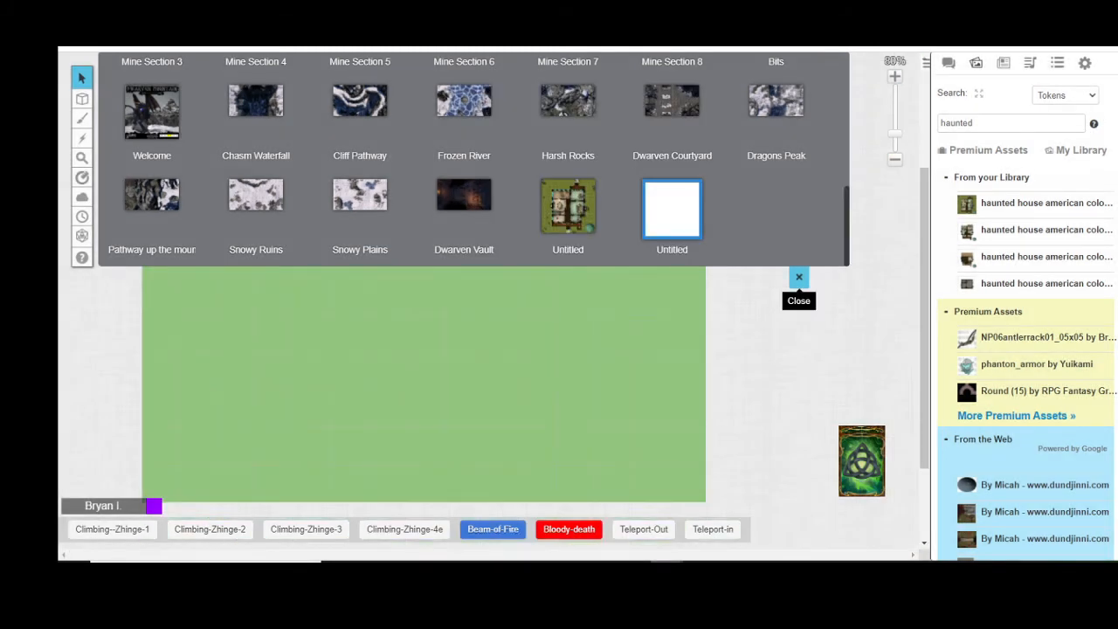
left_click(798, 277)
mouse_move(1046, 230)
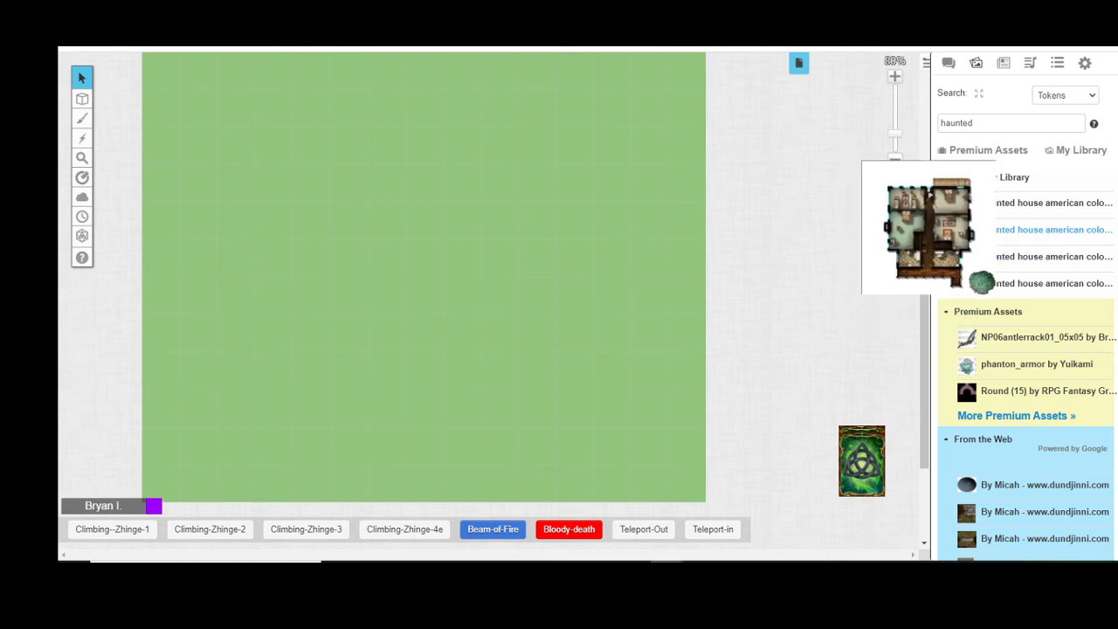
left_click_drag(1013, 229, 843, 290)
left_click_drag(840, 228, 423, 145)
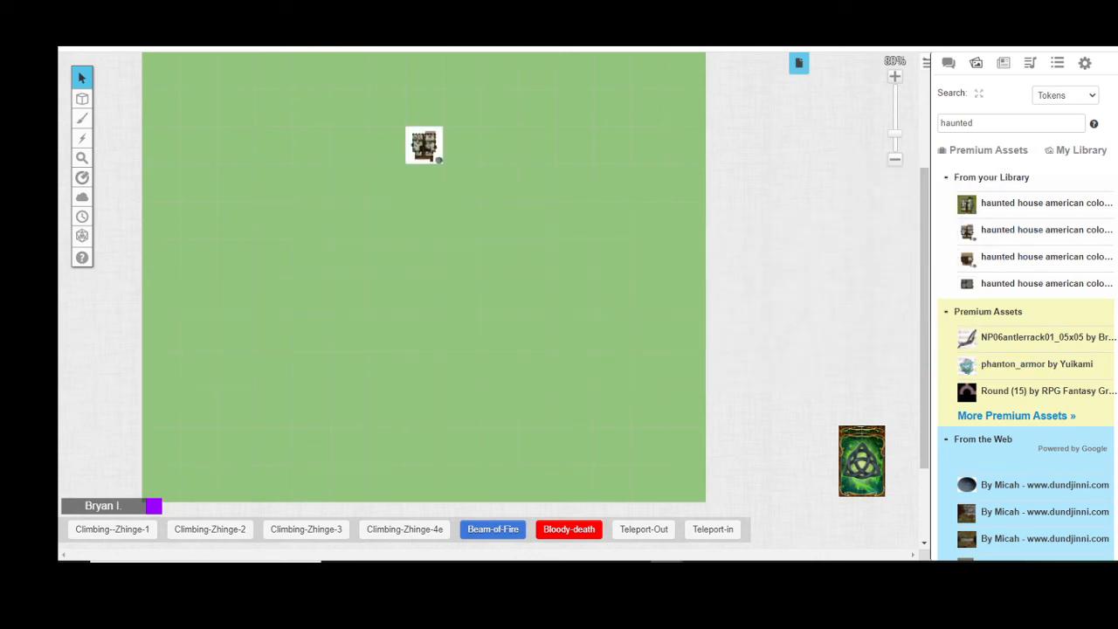
left_click(424, 145)
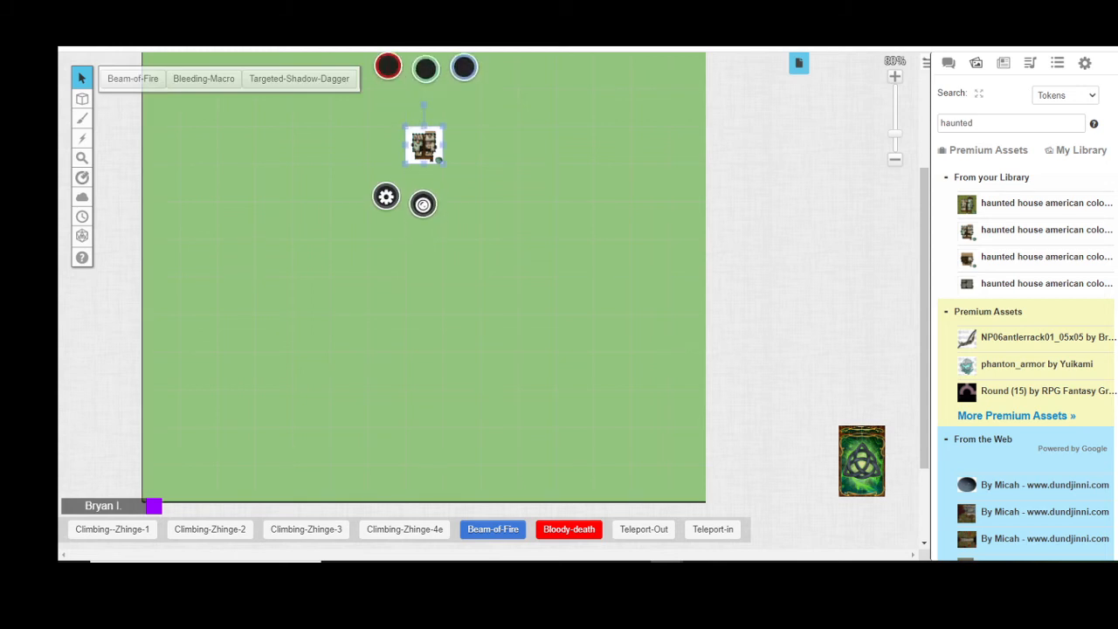
right_click(426, 145)
scroll(426, 145, "up", 2)
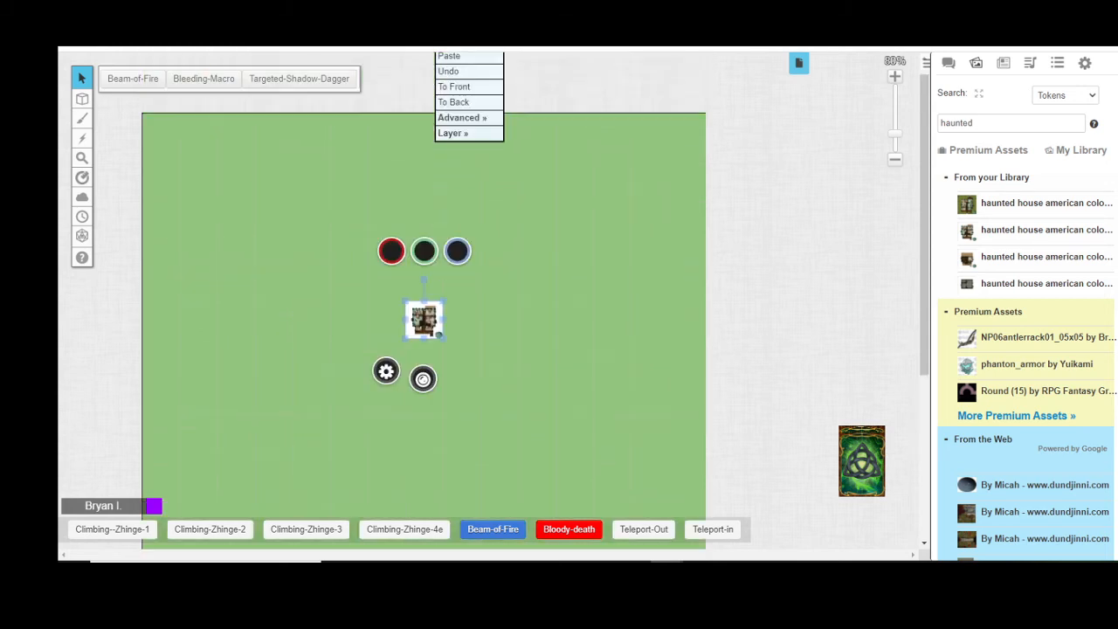
left_click(461, 210)
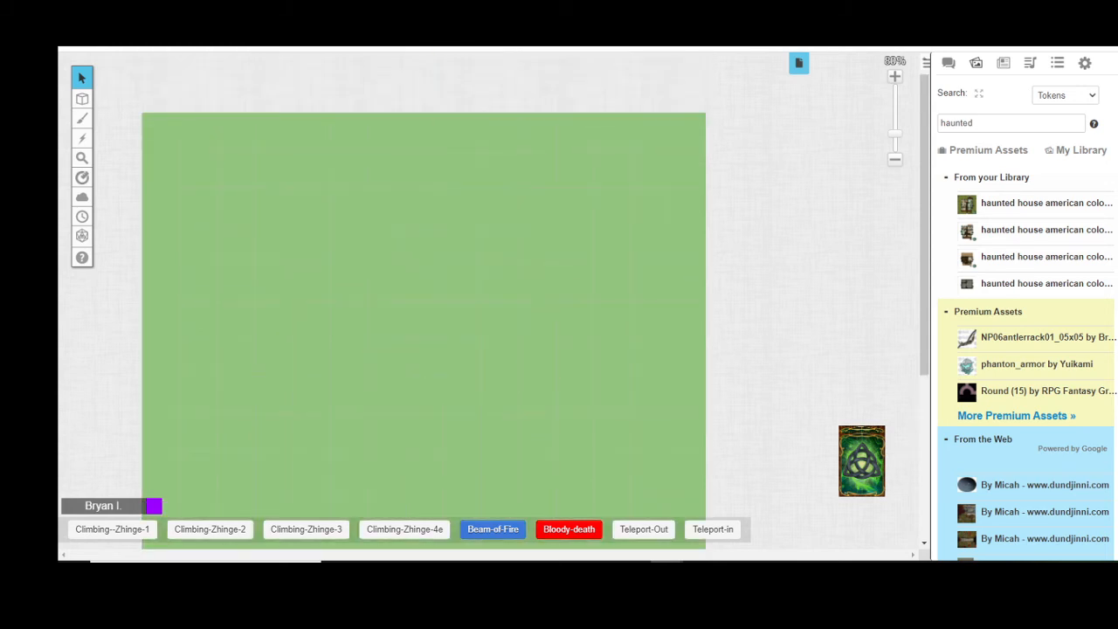
Switch to the Map & Background layer and place the second haunted house map from the library near the page's centre
mouse_move(82, 98)
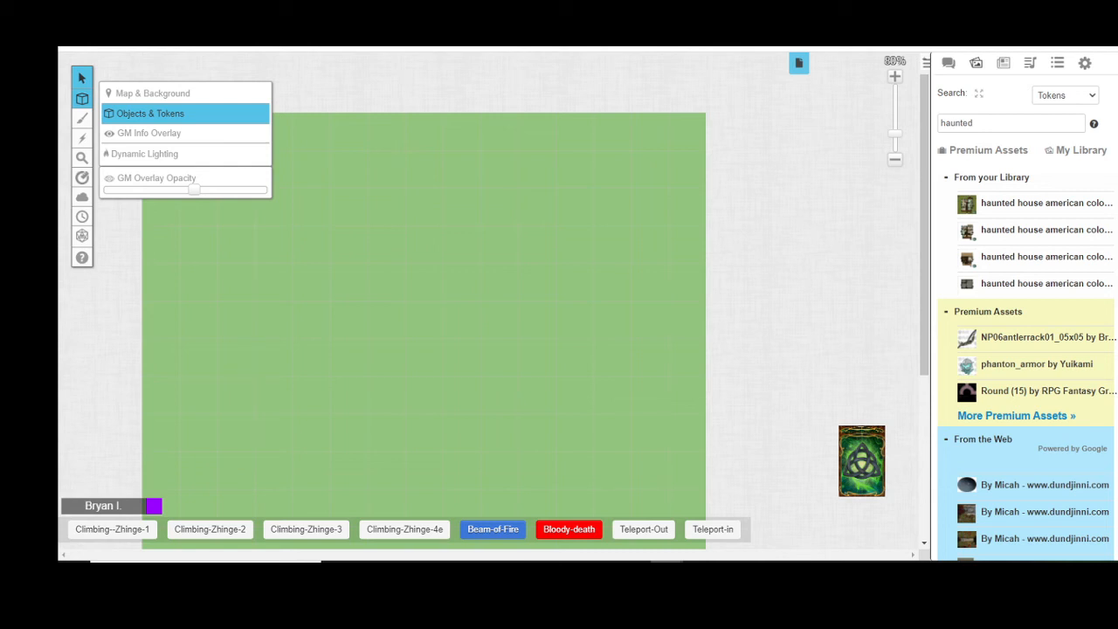
left_click(153, 94)
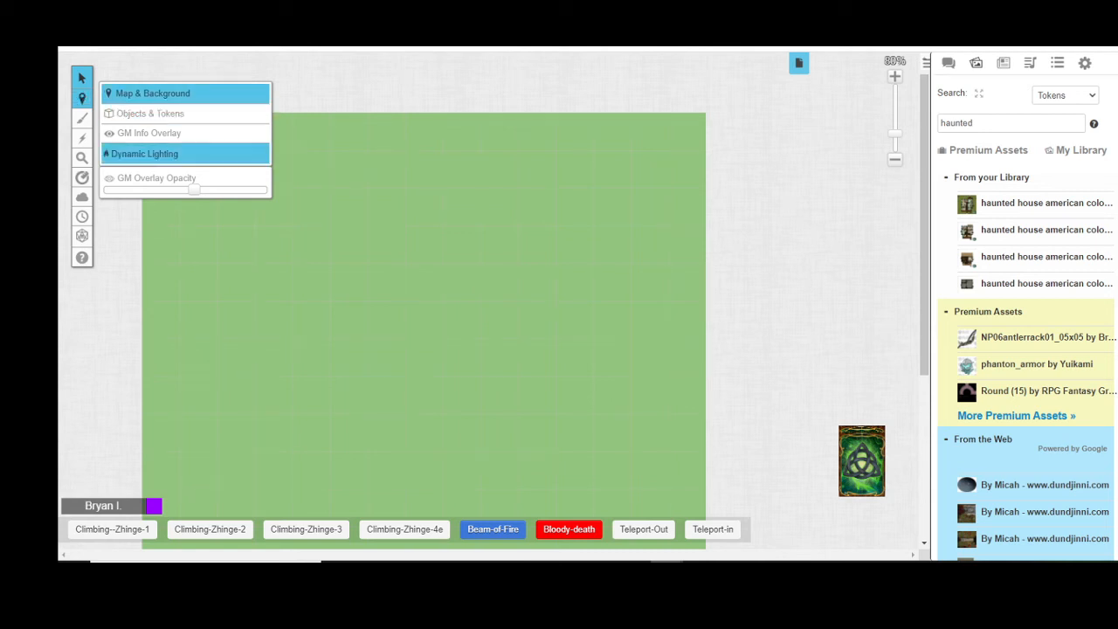
mouse_move(1004, 230)
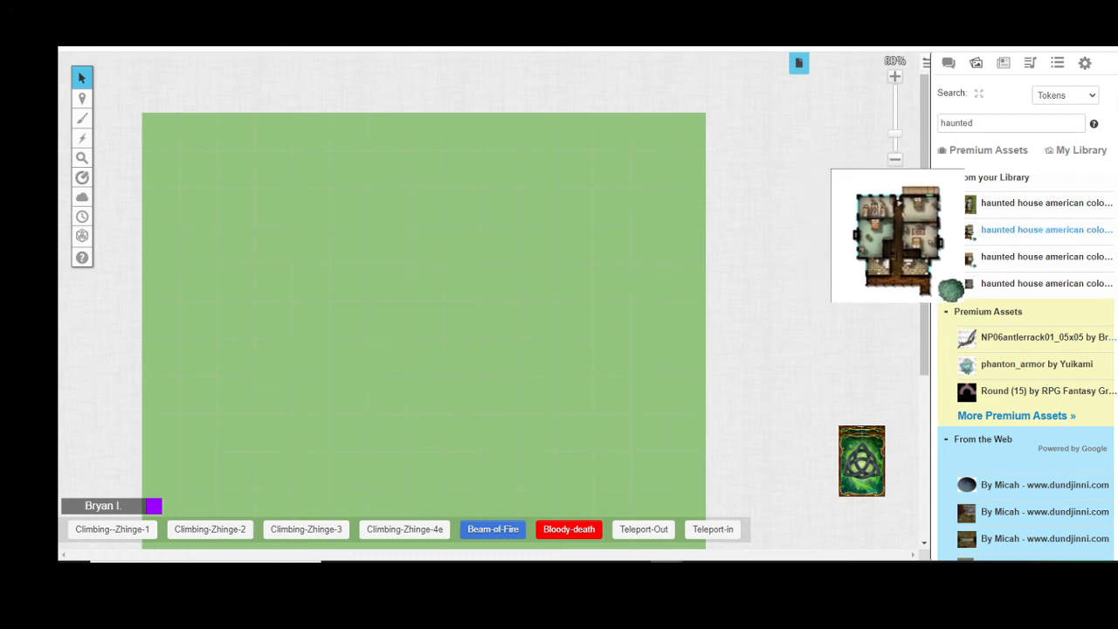
left_click_drag(1004, 231, 419, 317)
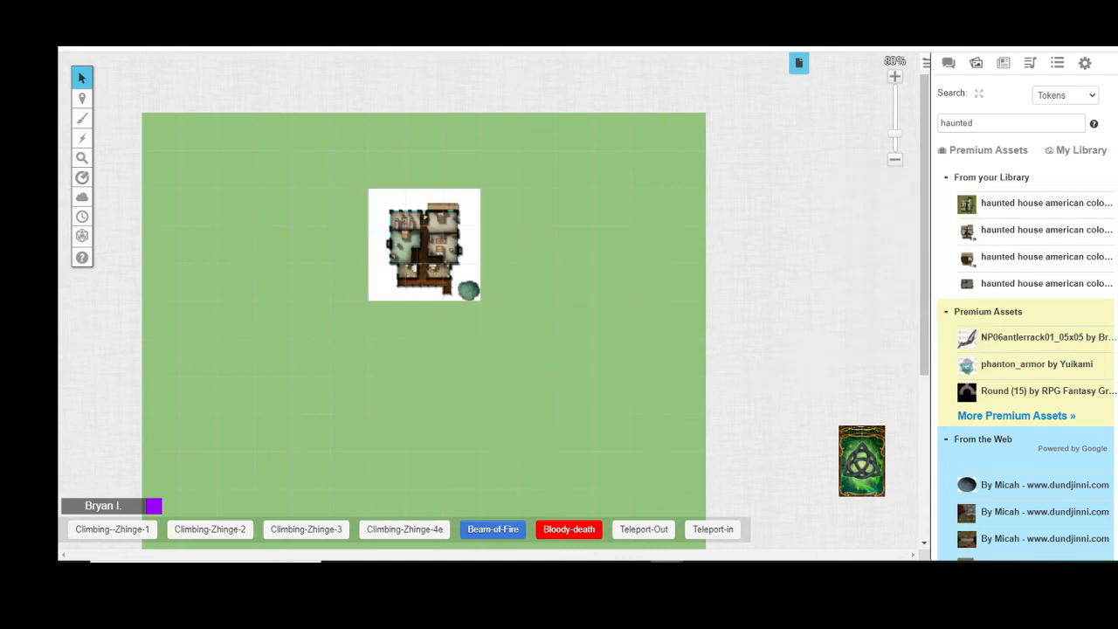
left_click_drag(423, 246, 424, 389)
scroll(423, 306, "down", 3)
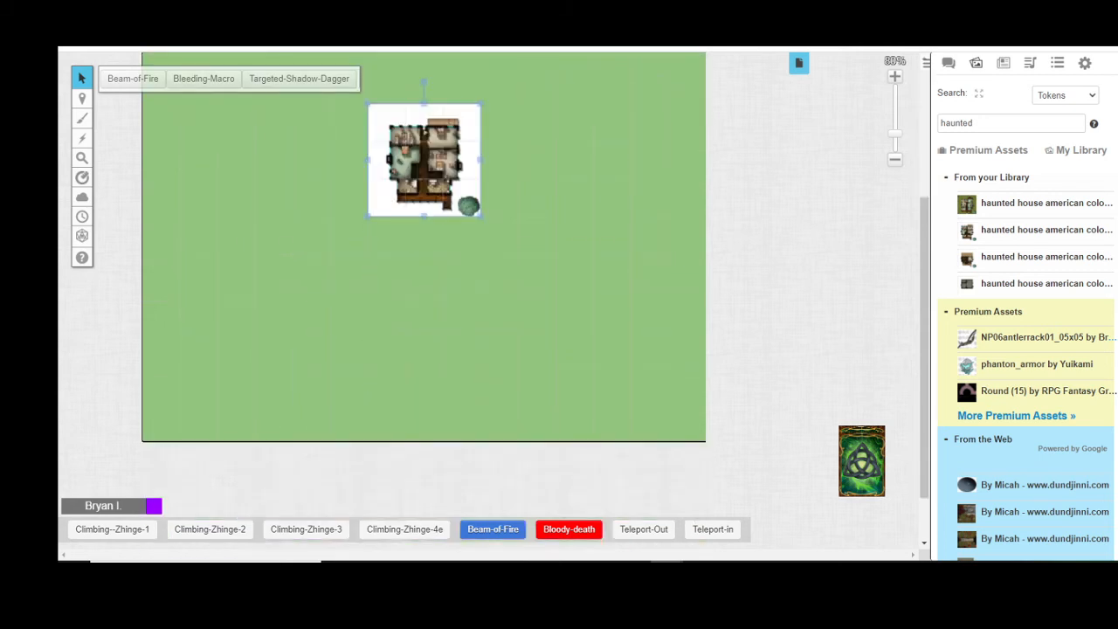
Set the placed haunted house map's dimensions to 15 units wide by 15 units high
right_click(419, 161)
scroll(419, 161, "up", 2)
mouse_move(447, 135)
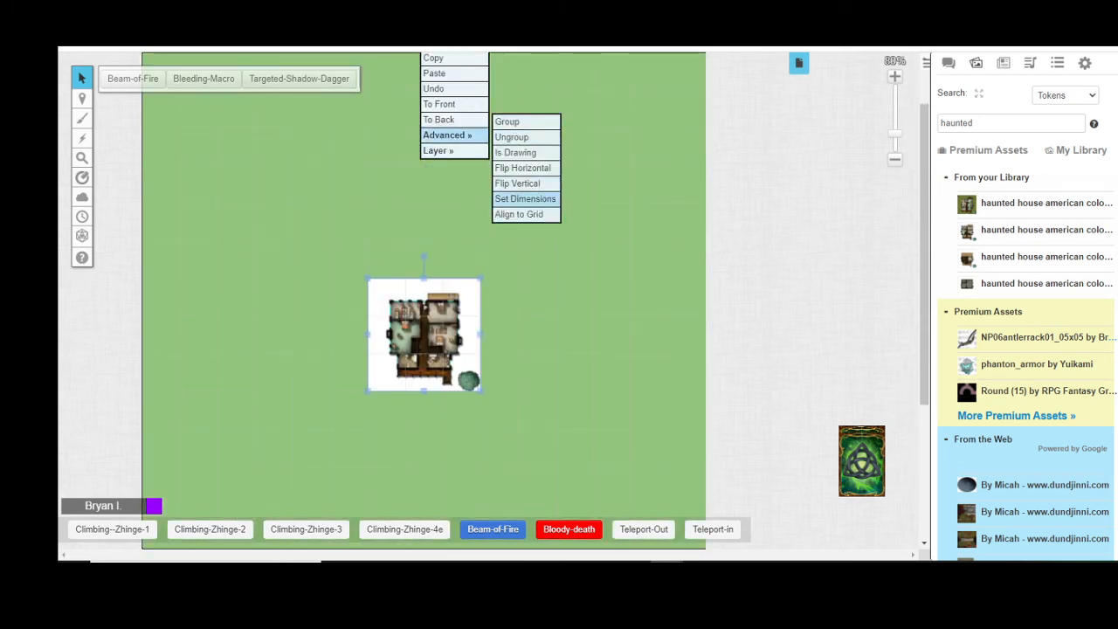
left_click(525, 198)
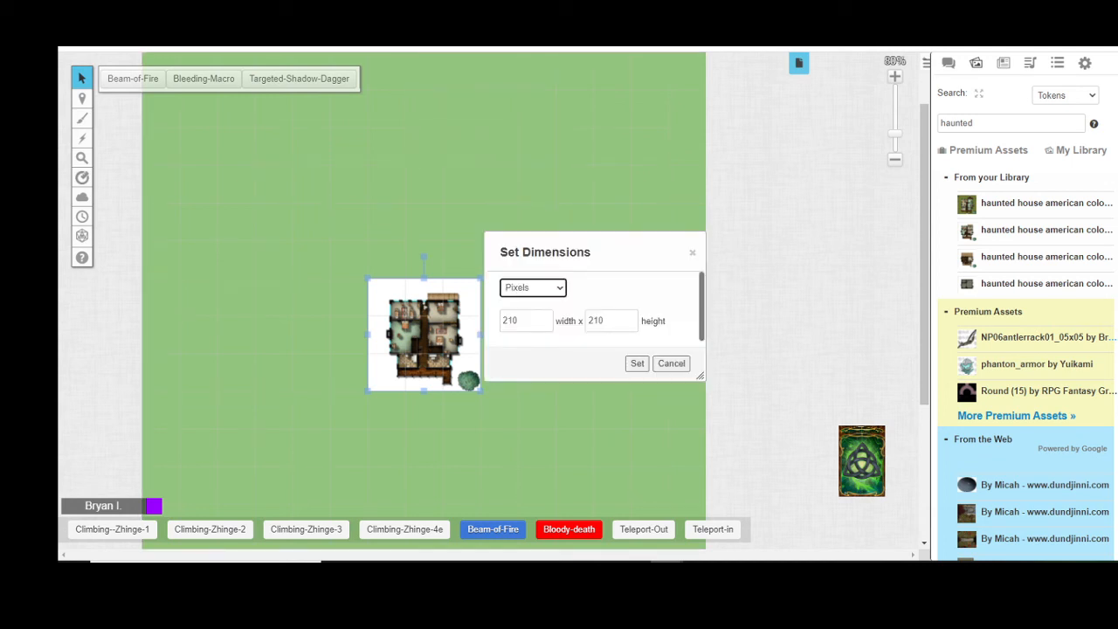
left_click(533, 288)
left_click(524, 313)
key("Tab")
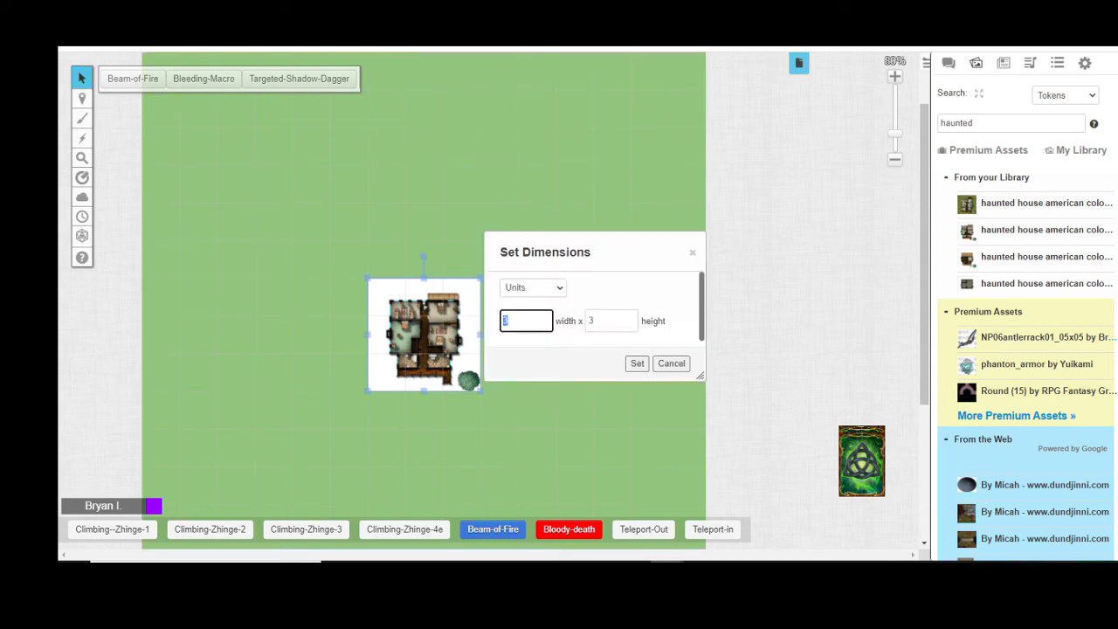
type("15")
key("Tab")
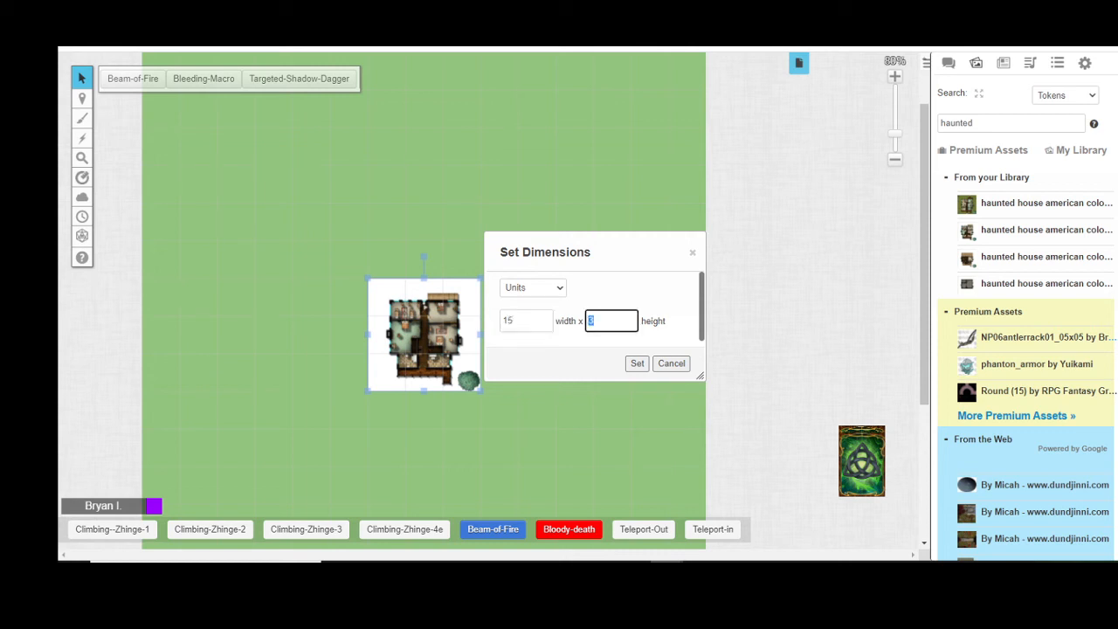
type("15")
left_click(636, 363)
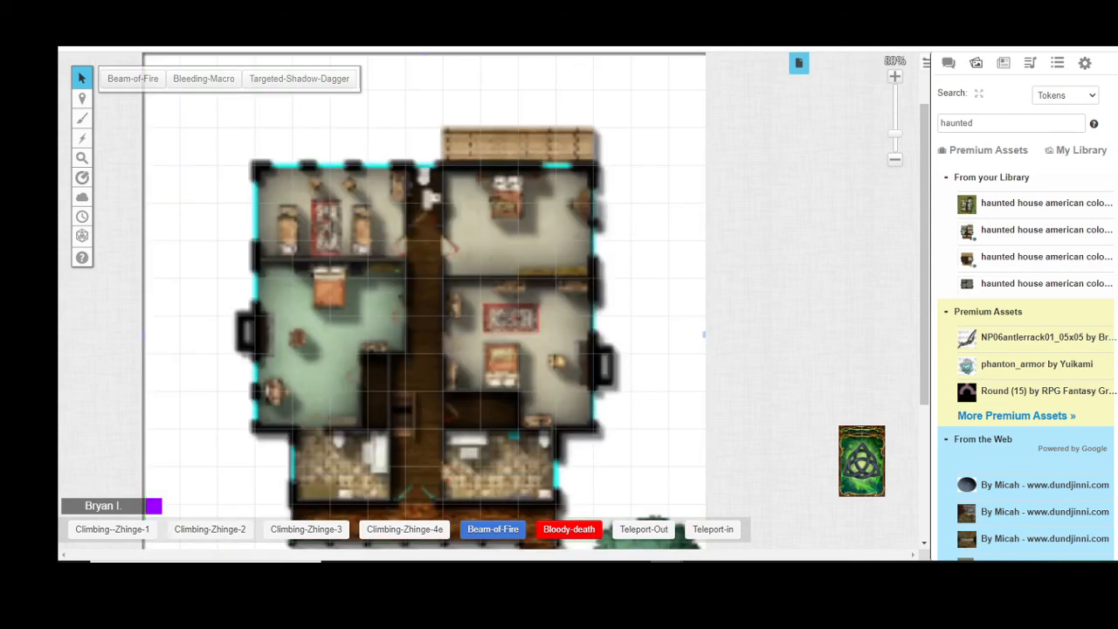
Shift the enlarged map slightly so its edges line up with the page boundary and grid
scroll(424, 341, "up", 1)
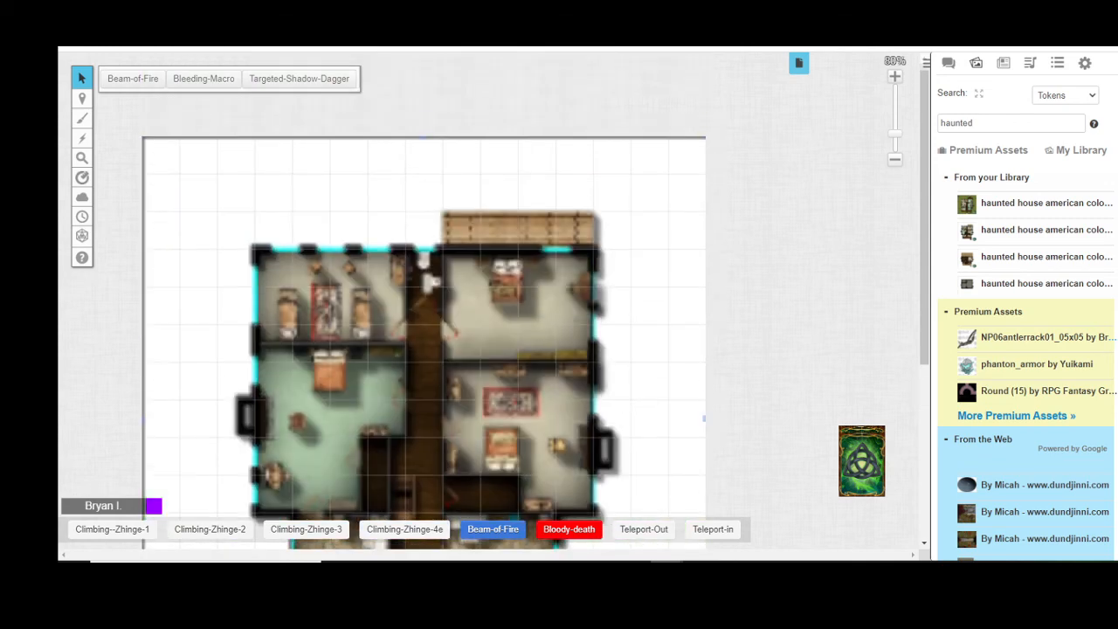
mouse_move(425, 341)
left_mouse_down()
mouse_move(423, 370)
mouse_move(451, 358)
mouse_move(423, 340)
left_mouse_up()
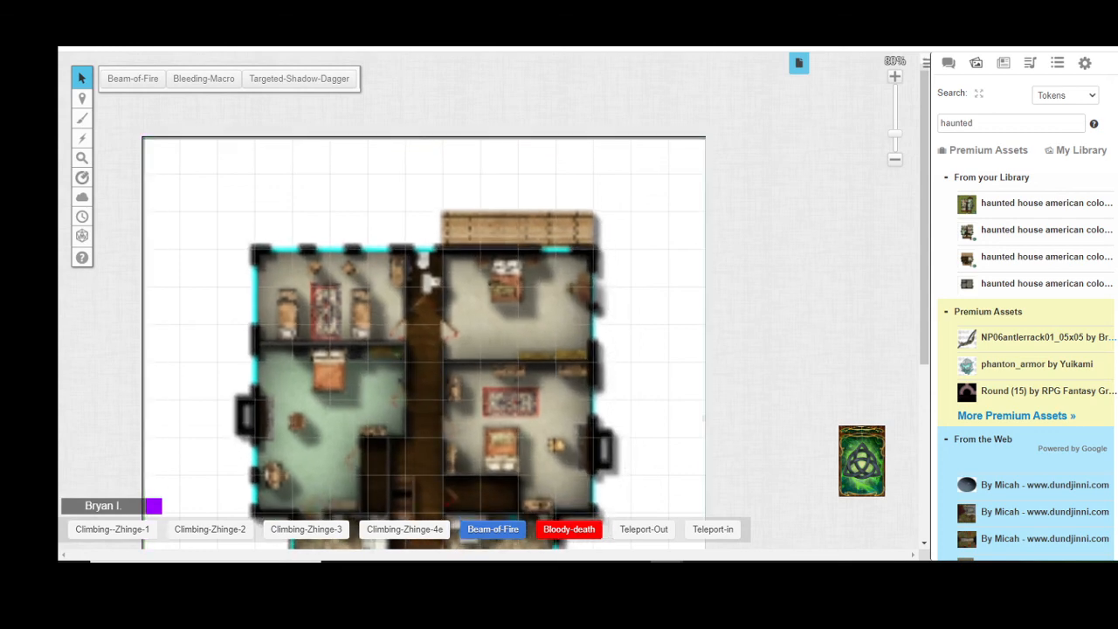
scroll(424, 341, "down", 2)
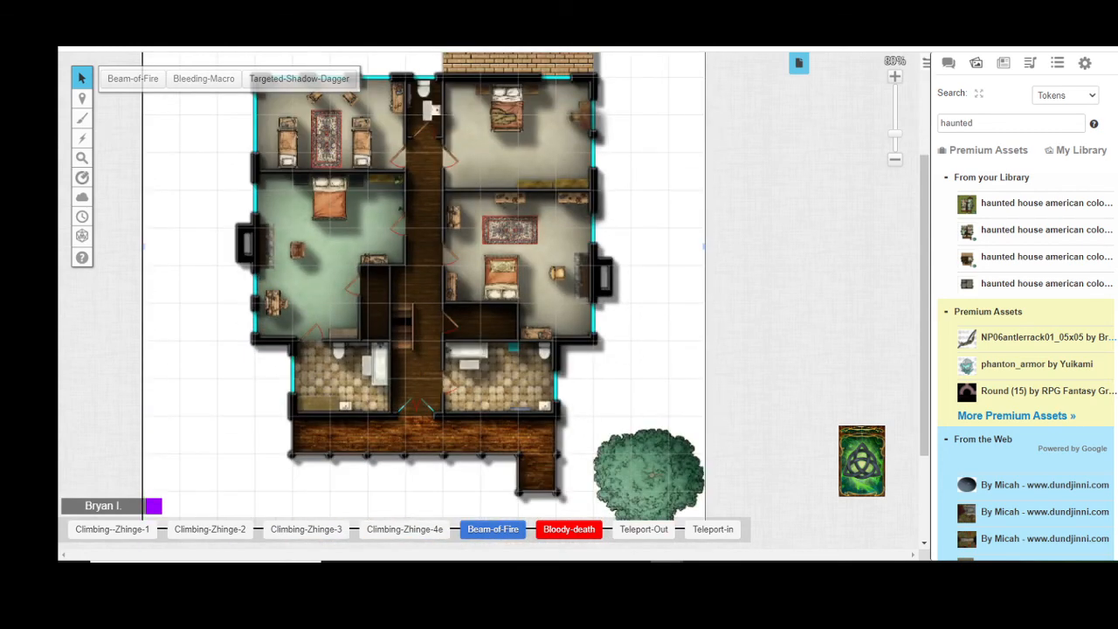
scroll(423, 300, "up", 1)
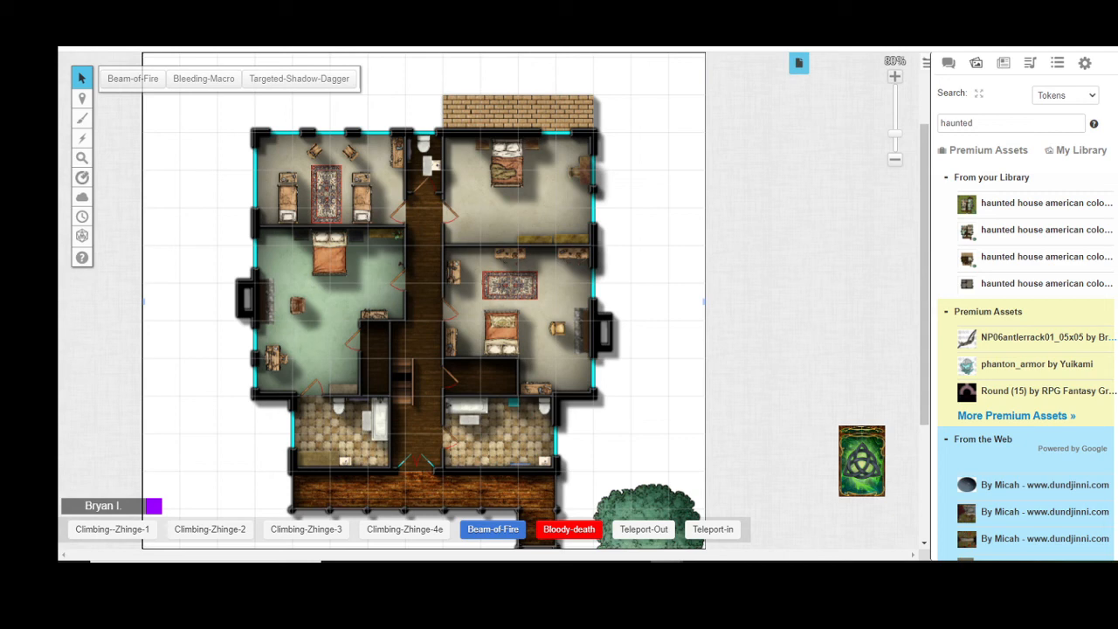
Zoom in to 230% and examine how the map's central hallway, walls and doors line up with the page grid
left_click(894, 77)
left_click(894, 76)
left_click(895, 77)
left_click(894, 77)
left_click(894, 77)
left_click(894, 77)
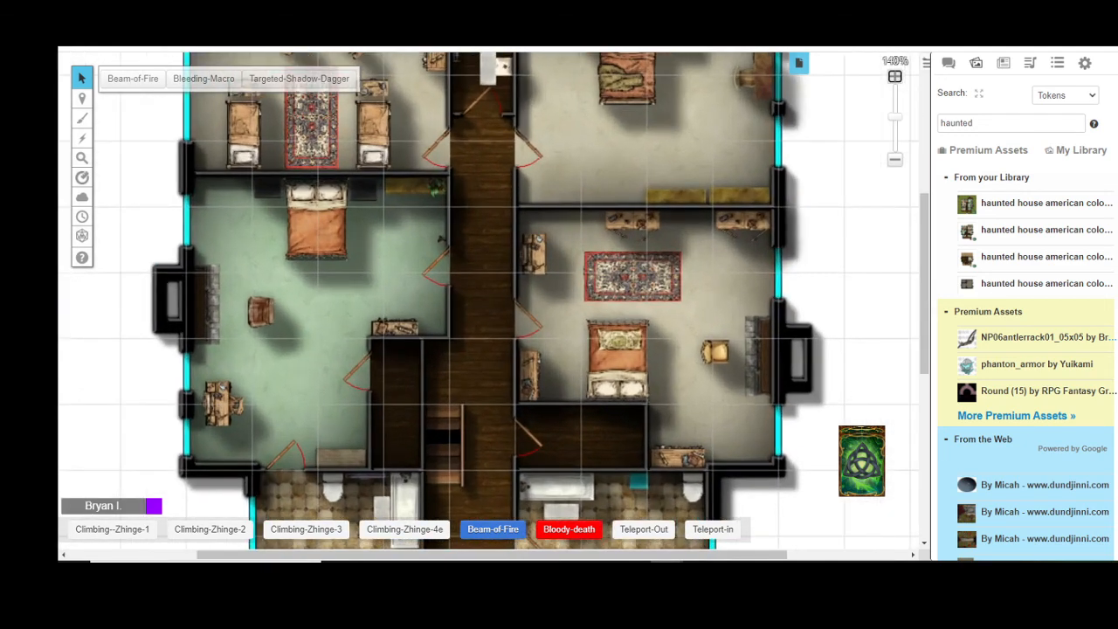
left_click(894, 77)
left_click(895, 77)
left_click(894, 77)
left_click(894, 77)
left_click(894, 77)
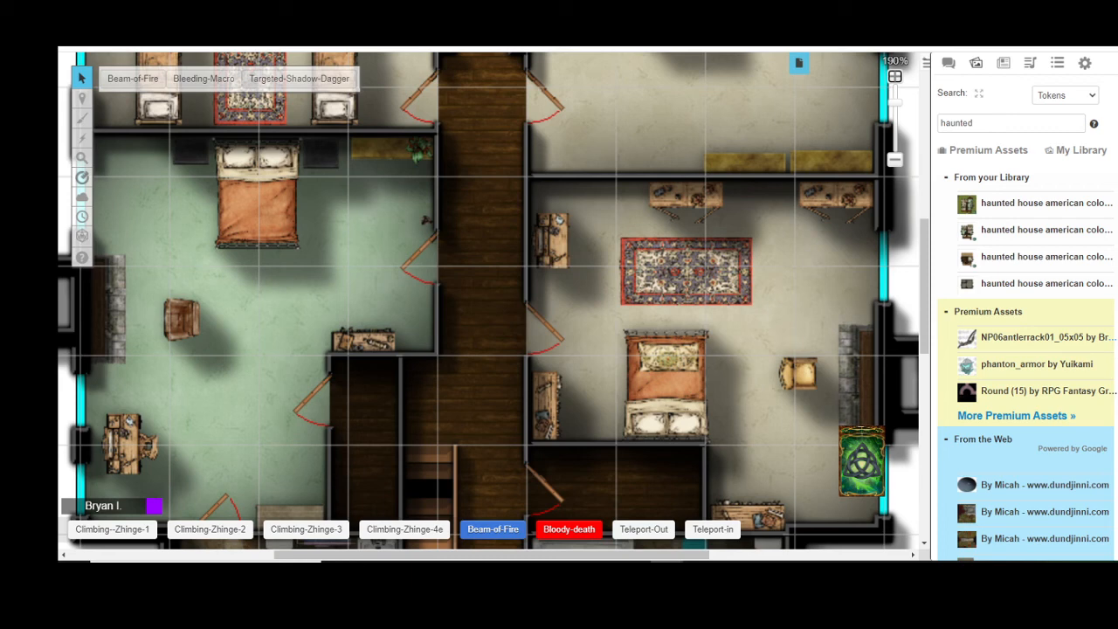
mouse_move(861, 461)
left_click(894, 77)
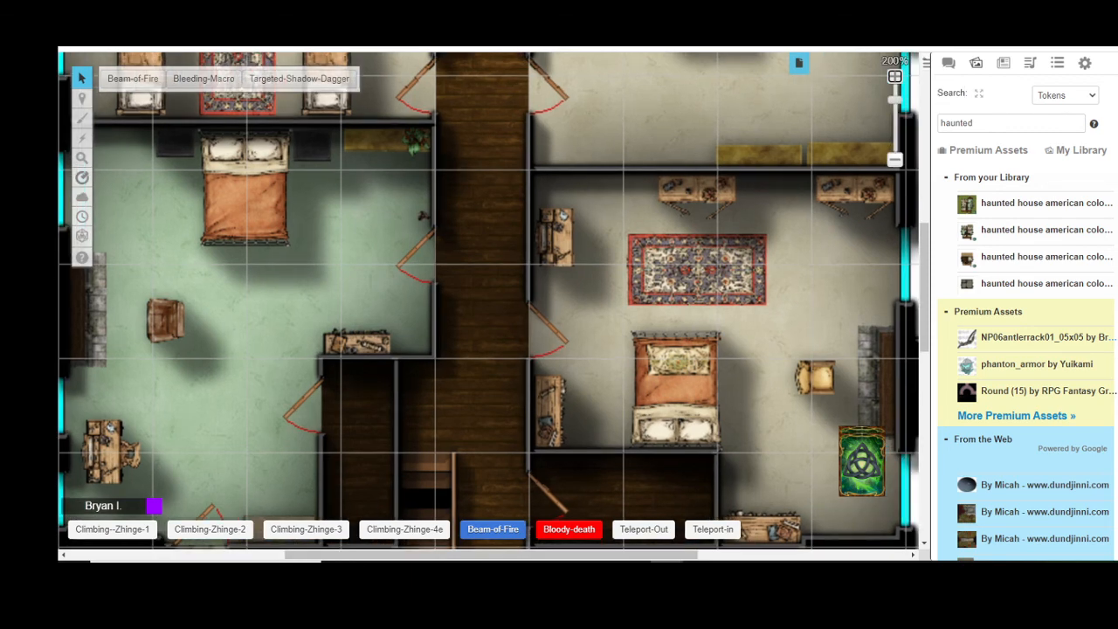
left_click(895, 77)
left_click(894, 77)
left_click(894, 77)
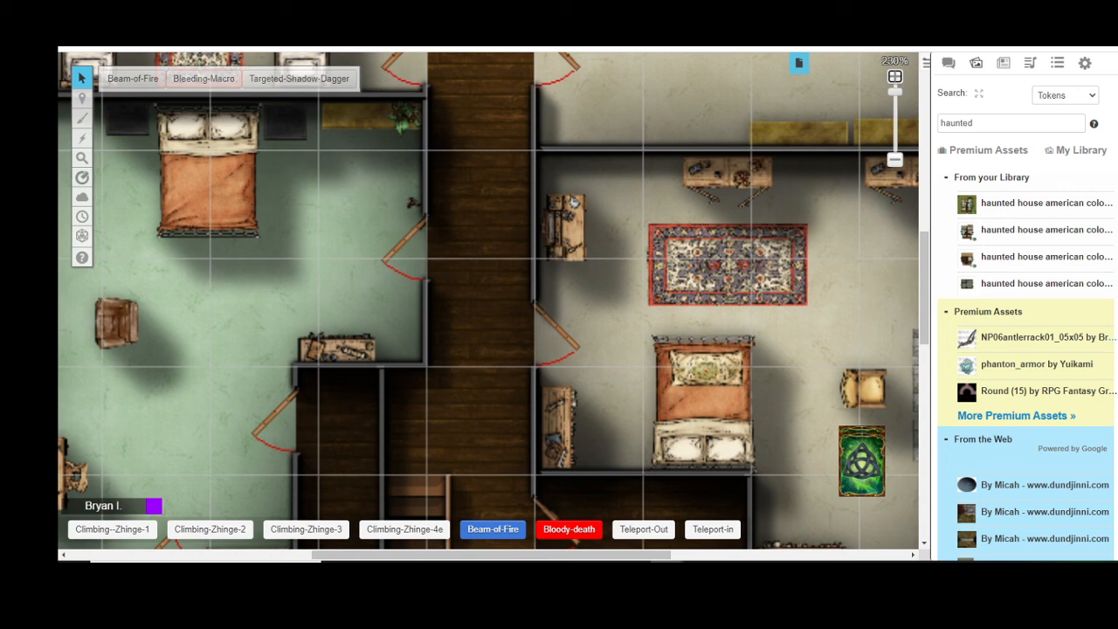
Return to an 80% view and examine the whole floor map against the page's upper and lower edges
left_click(895, 160)
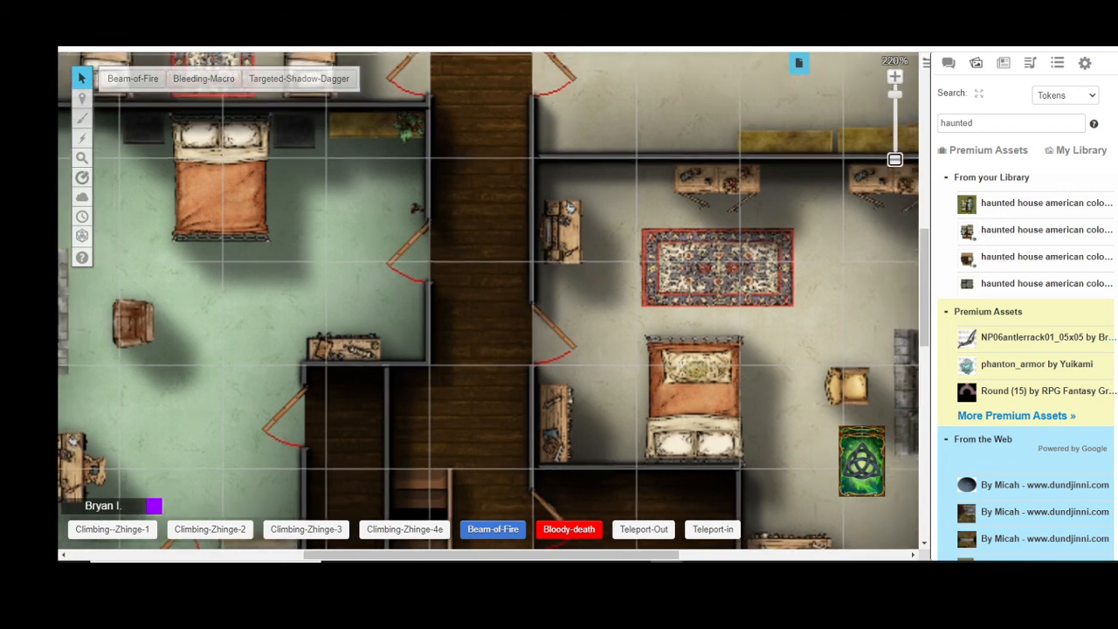
left_click(894, 160)
left_click(894, 159)
left_click(894, 159)
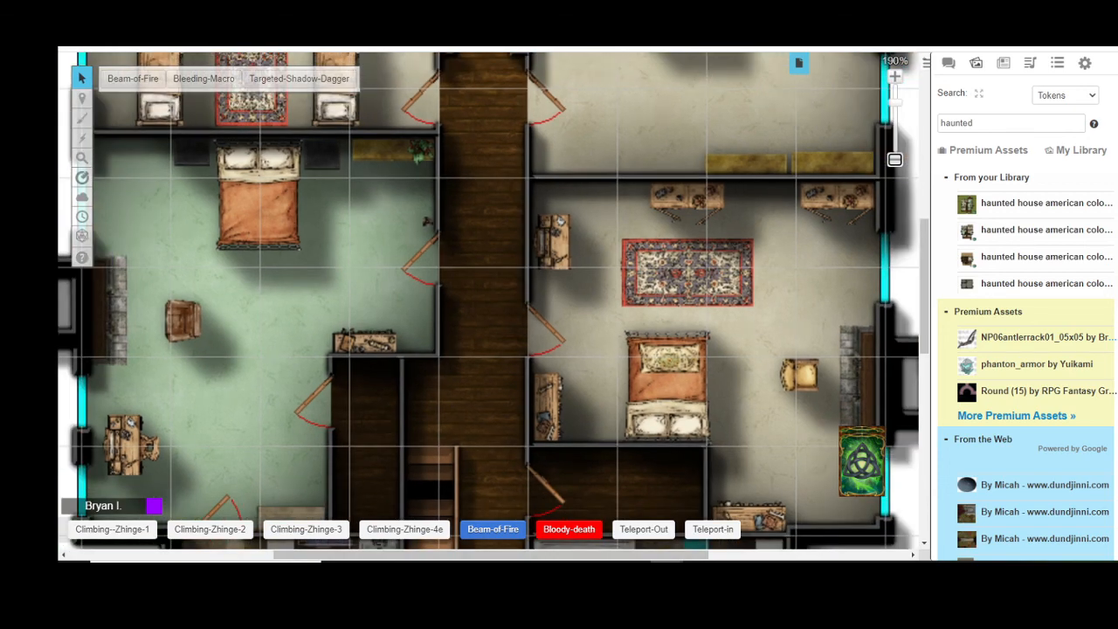
left_click(894, 160)
left_click(895, 160)
left_click(894, 160)
left_click(894, 160)
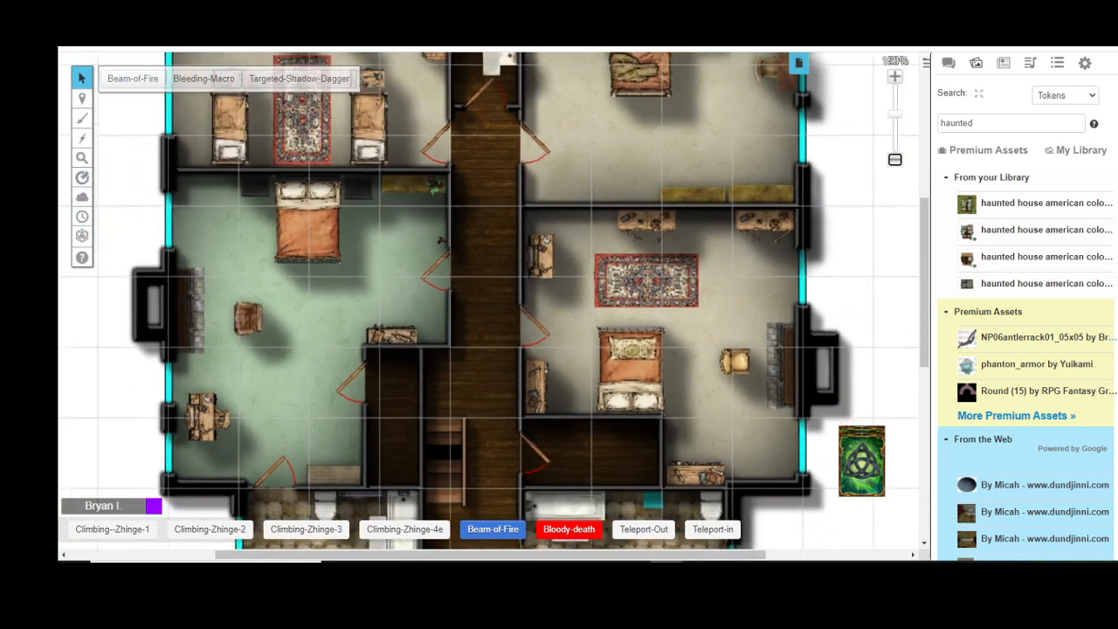
left_click(895, 159)
left_click(895, 159)
left_click(894, 160)
left_click(895, 160)
left_click(894, 160)
left_click(894, 160)
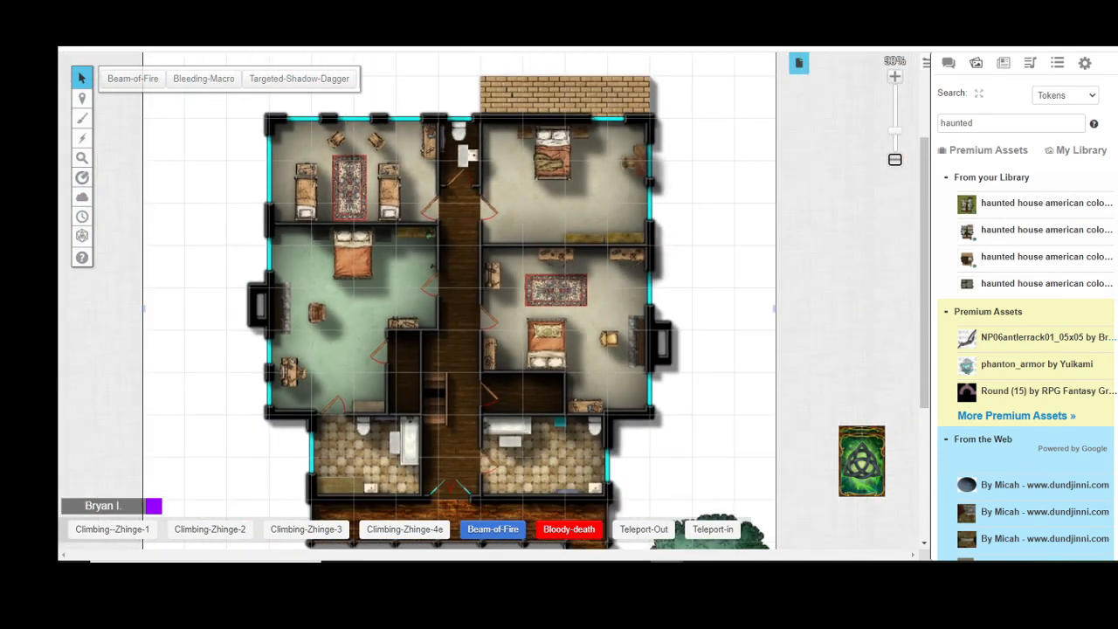
left_click(895, 160)
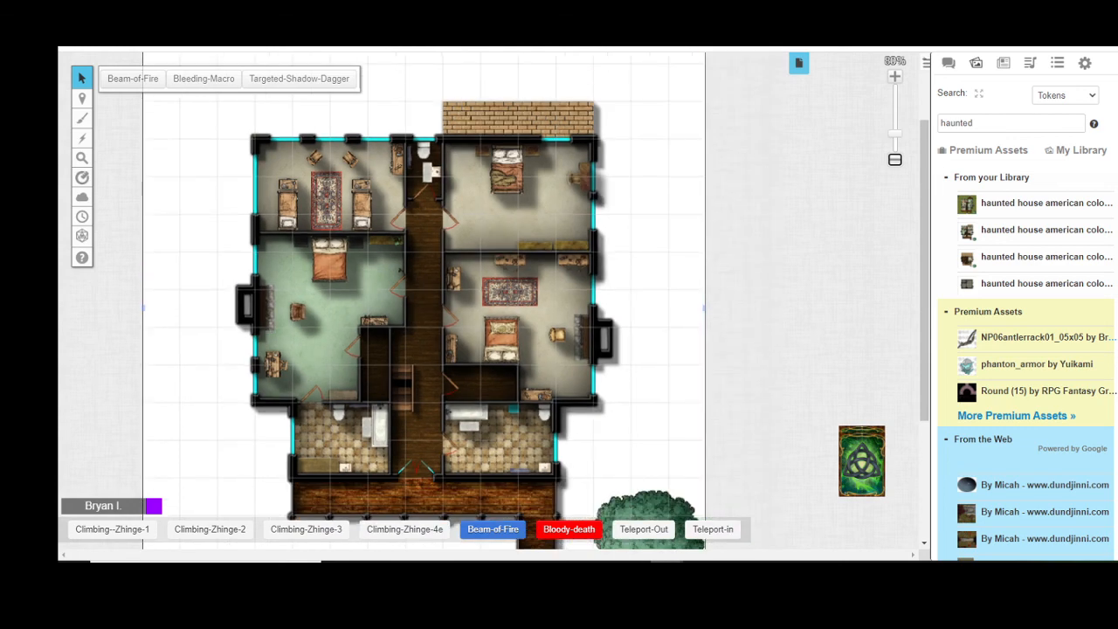
left_click_drag(924, 219, 924, 281)
left_click(894, 159)
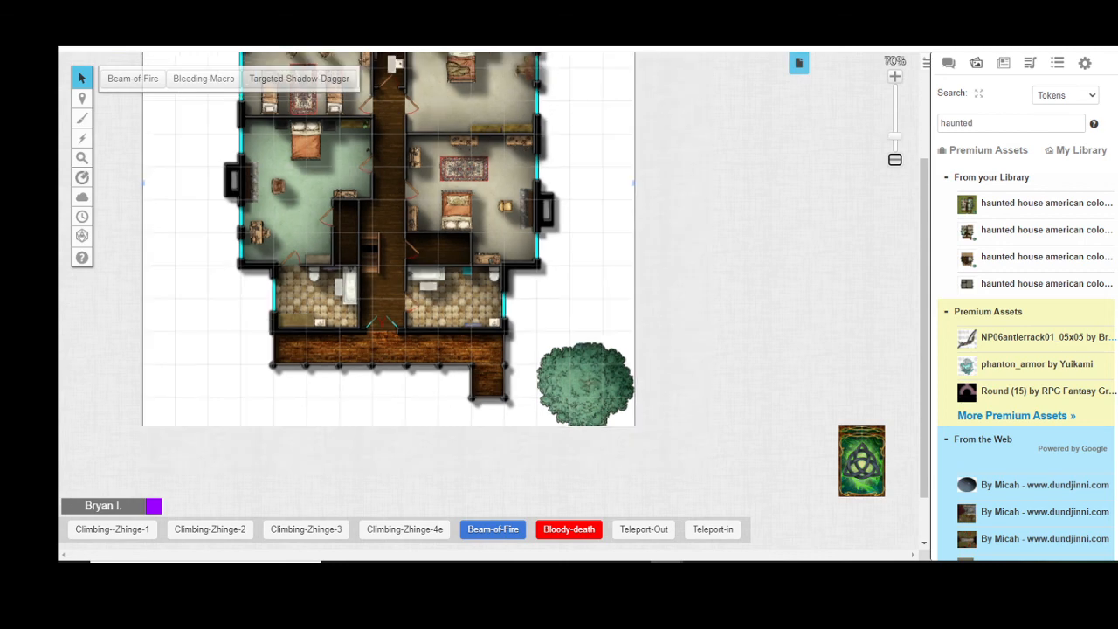
left_click(894, 160)
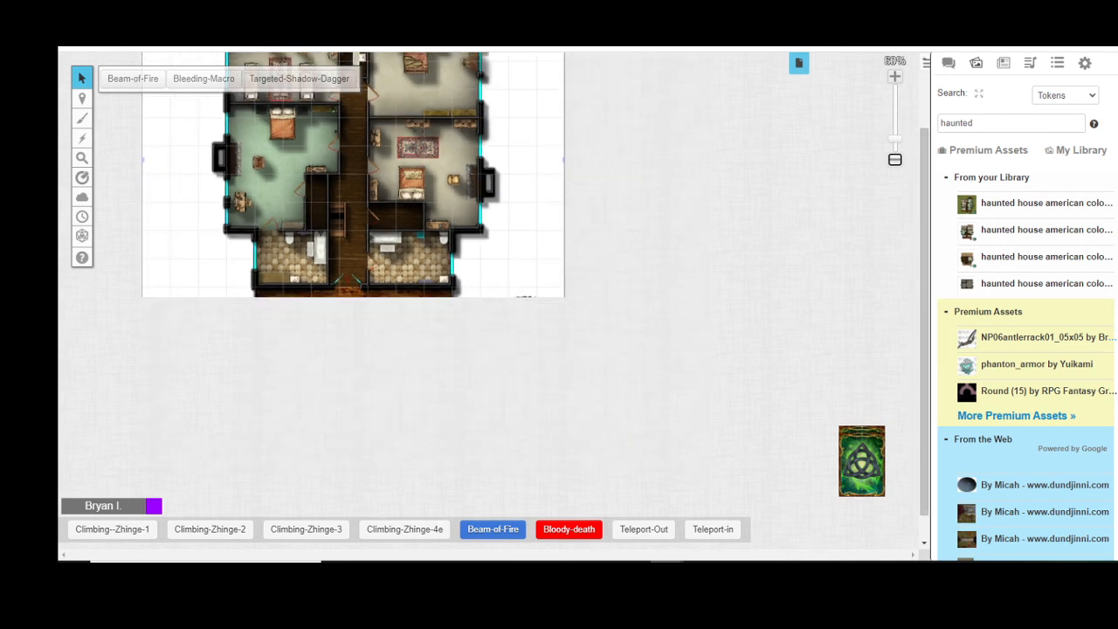
left_click(895, 77)
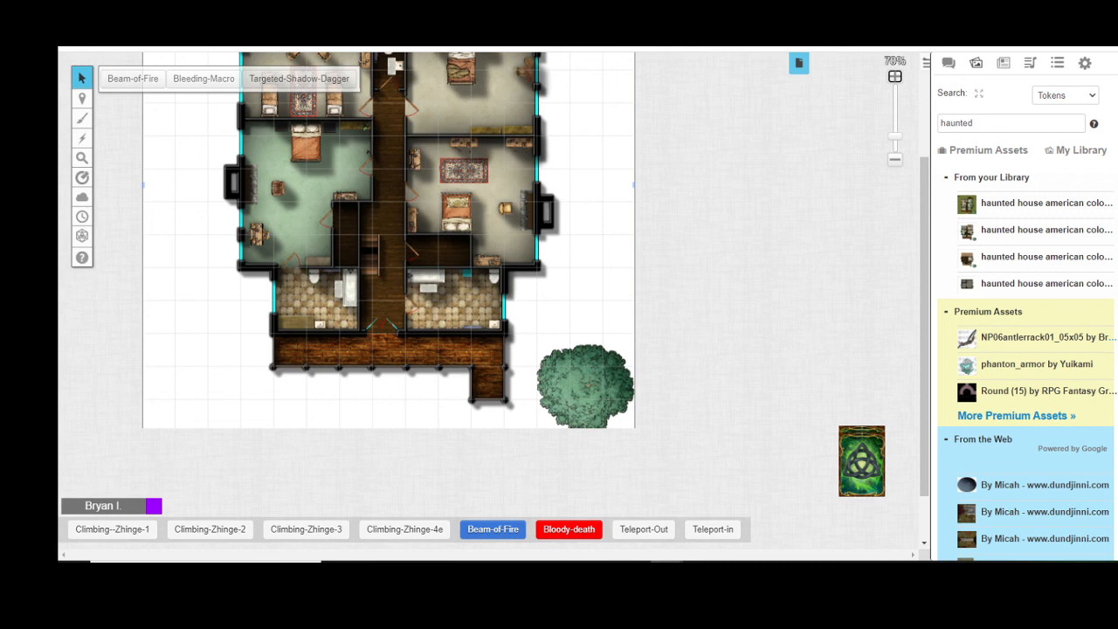
left_click(895, 77)
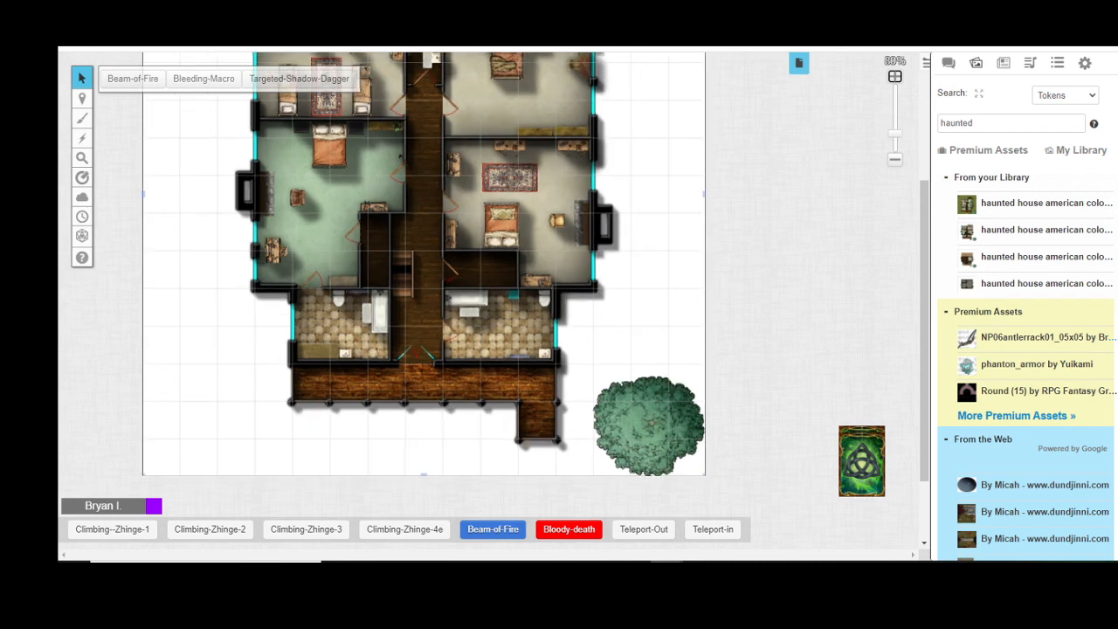
scroll(423, 297, "up", 3)
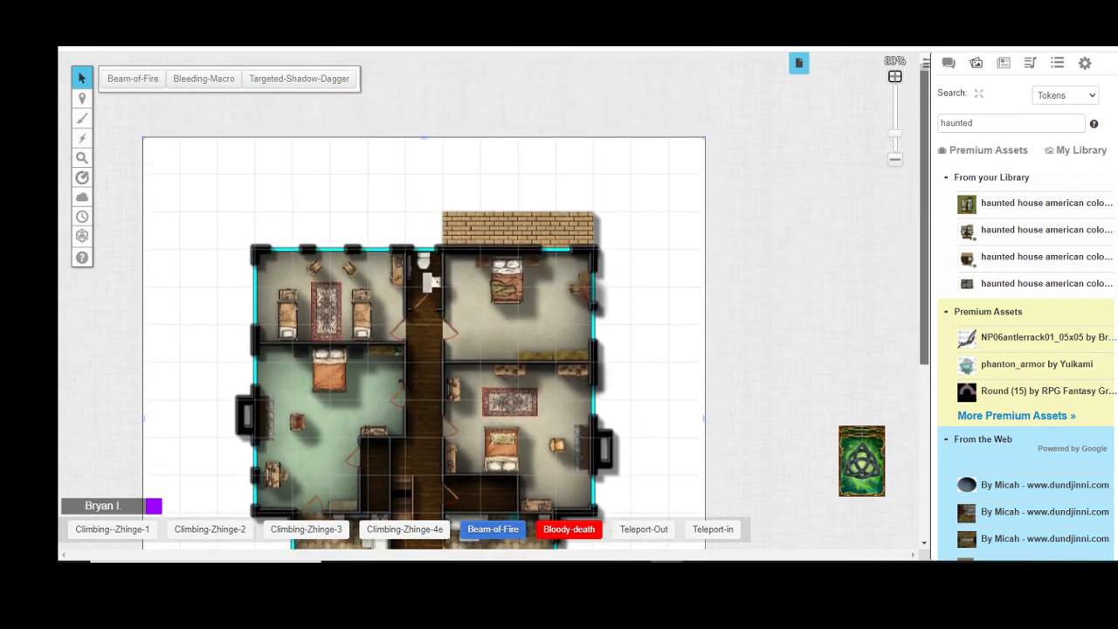
scroll(424, 297, "down", 3)
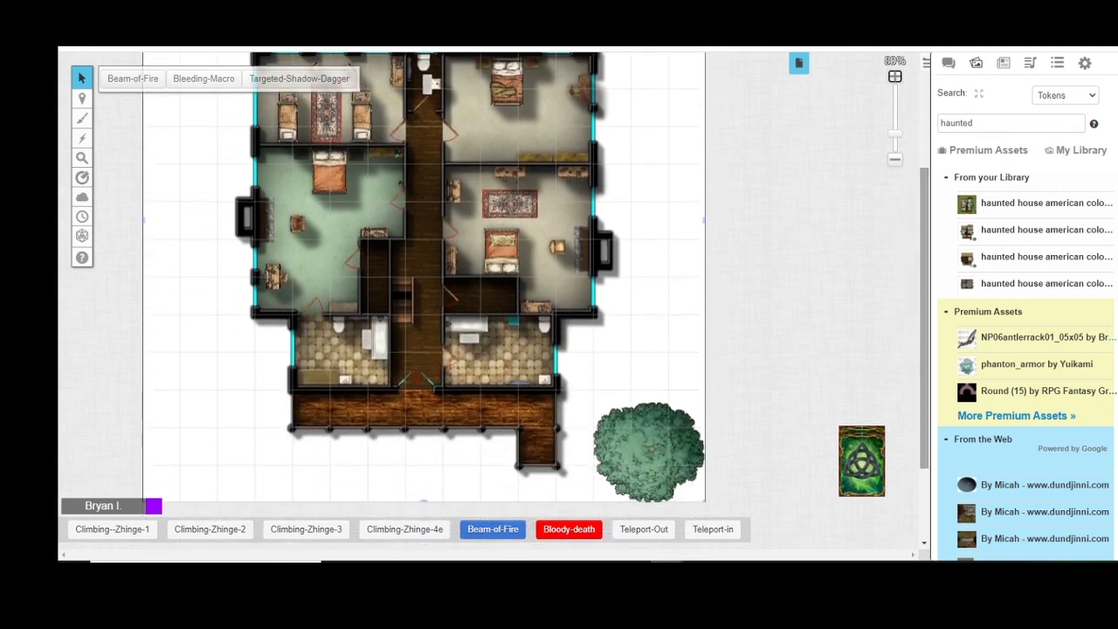